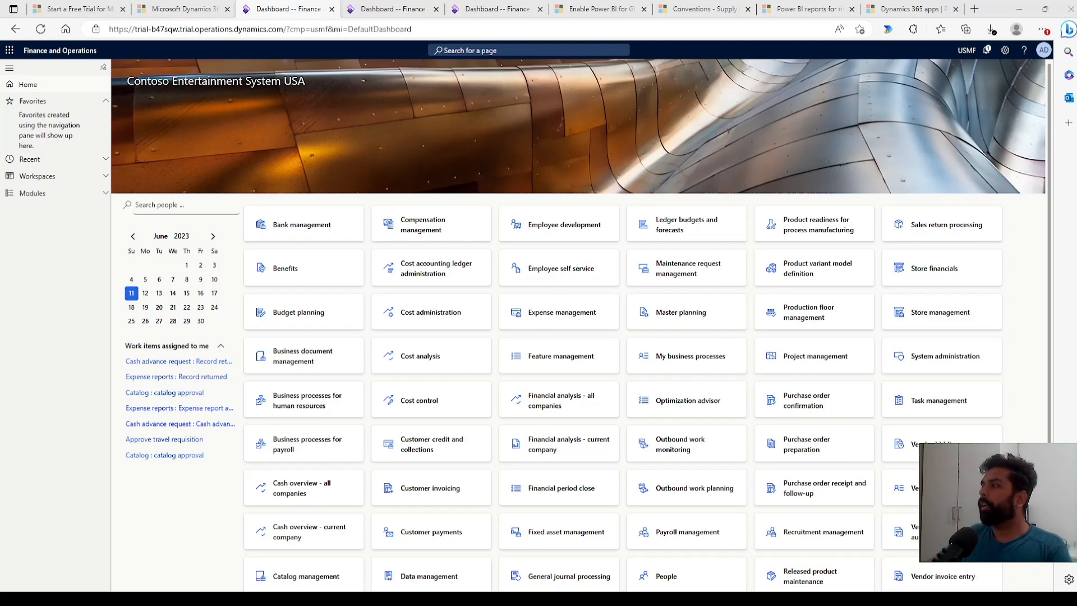
# Step: Examine the default templates offered for loading in the Data management workspace's templates, and close the list without loading any
pyautogui.scroll(-3, 457, 444)
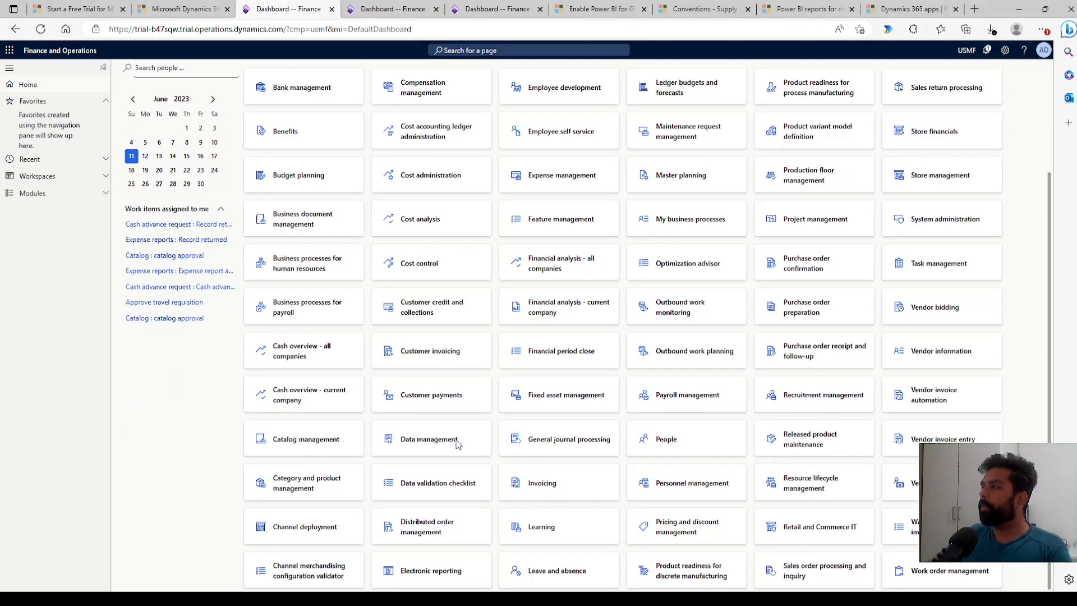
pyautogui.click(429, 439)
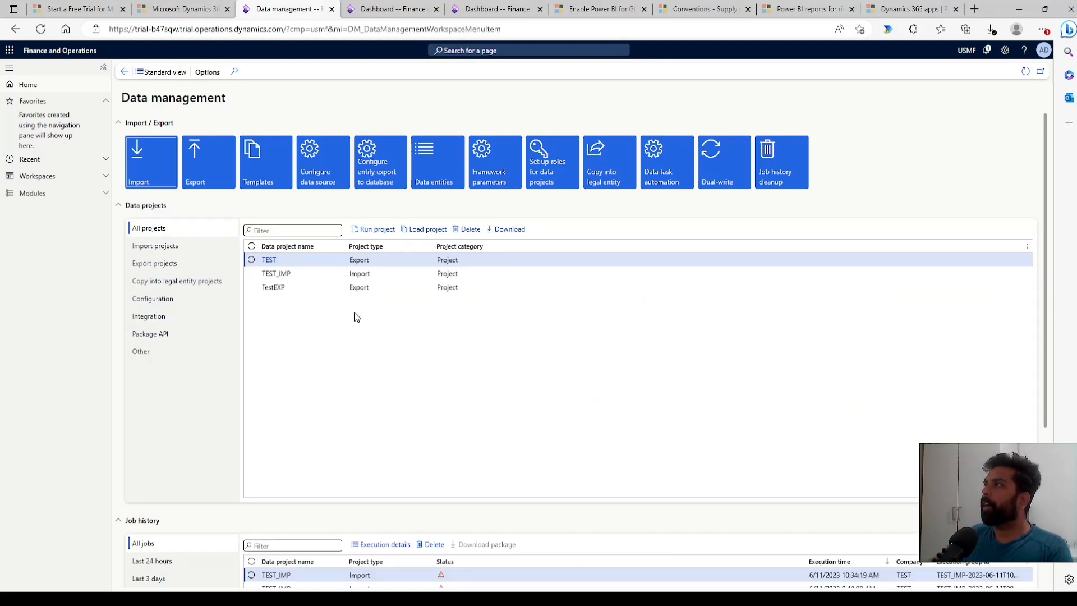
pyautogui.click(268, 174)
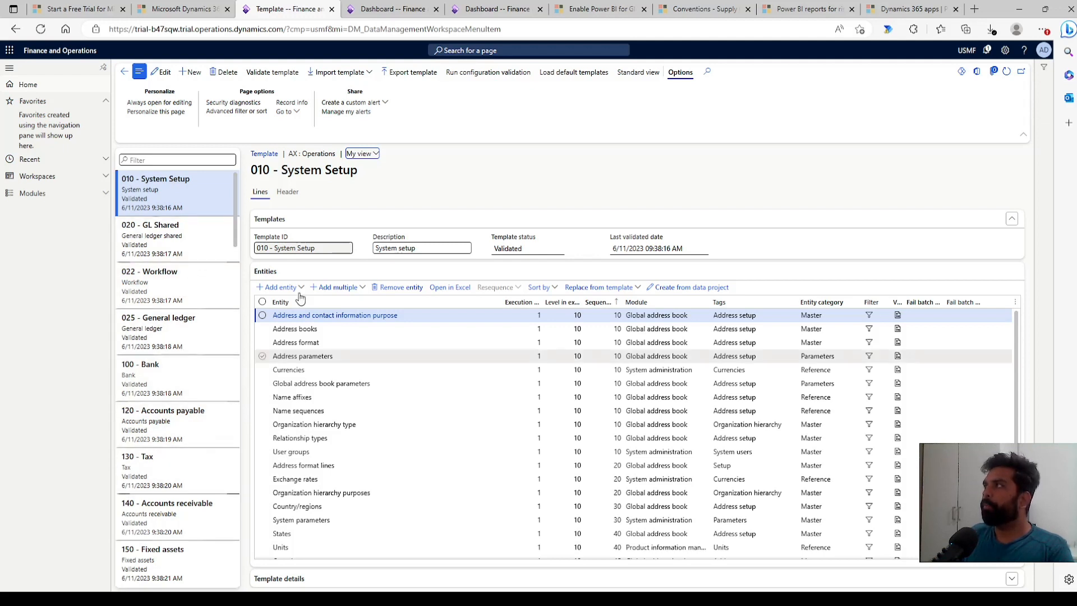
pyautogui.click(567, 78)
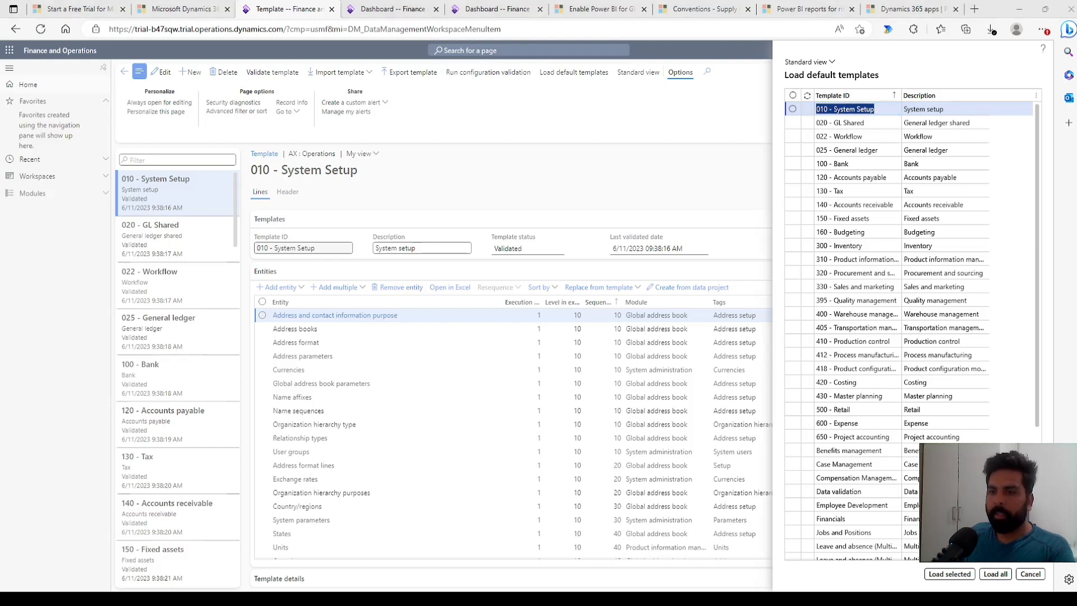
pyautogui.click(1024, 573)
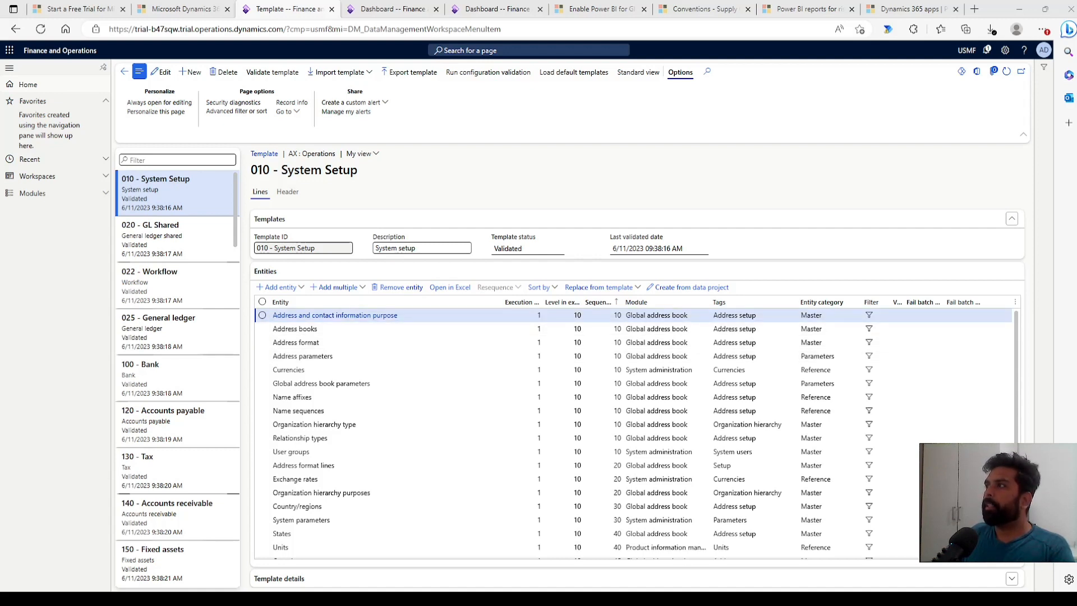
# Step: Review the entities of the 025 - General ledger template, widening the Sequence and Level in execution unit columns
pyautogui.click(194, 342)
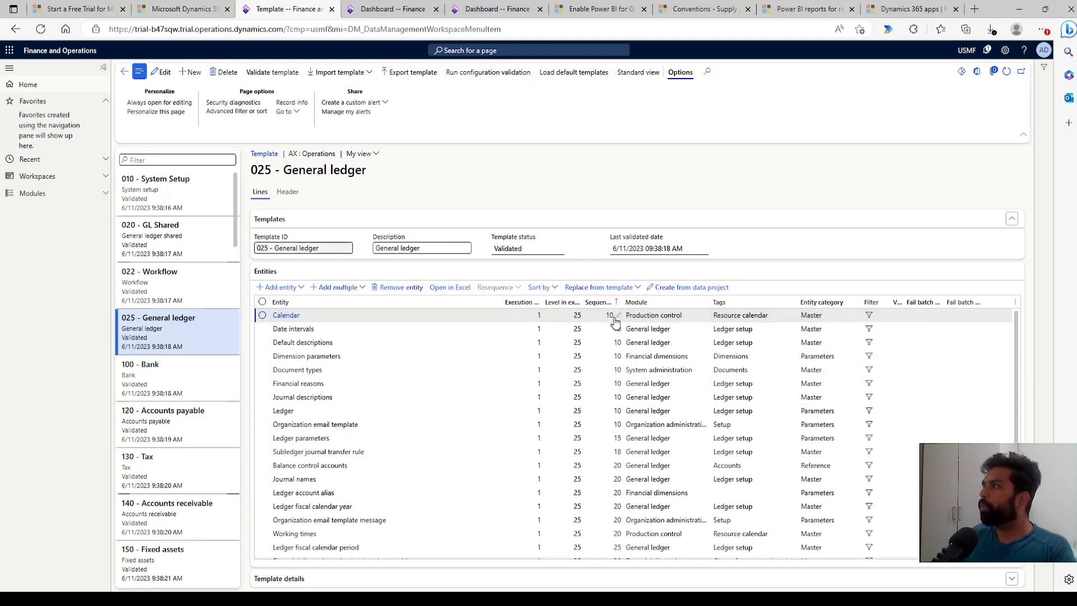
pyautogui.moveTo(622, 305); pyautogui.dragTo(662, 306)
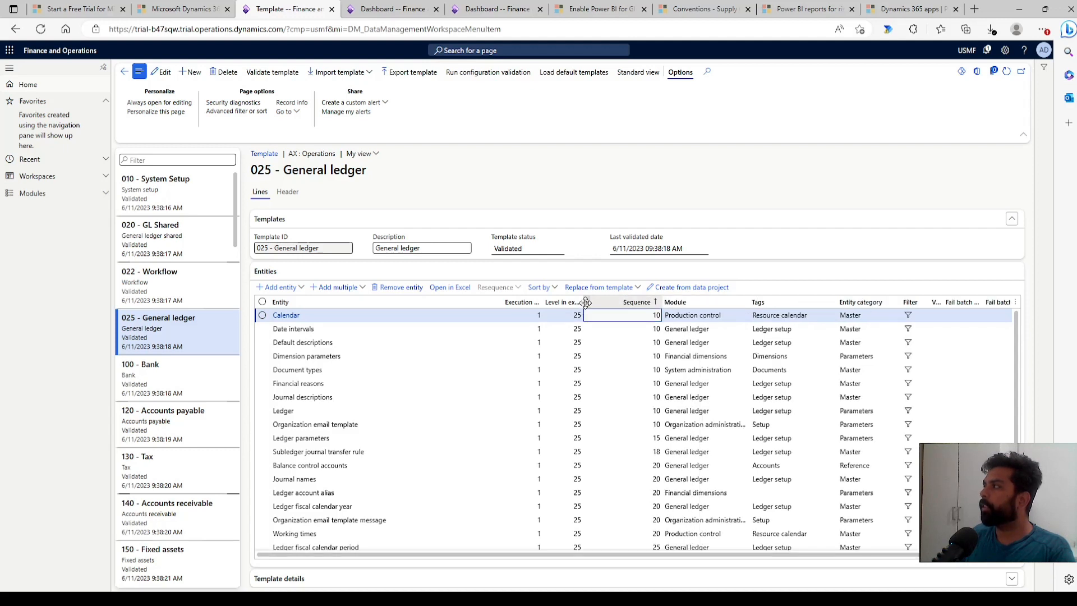
pyautogui.moveTo(586, 302); pyautogui.dragTo(616, 306)
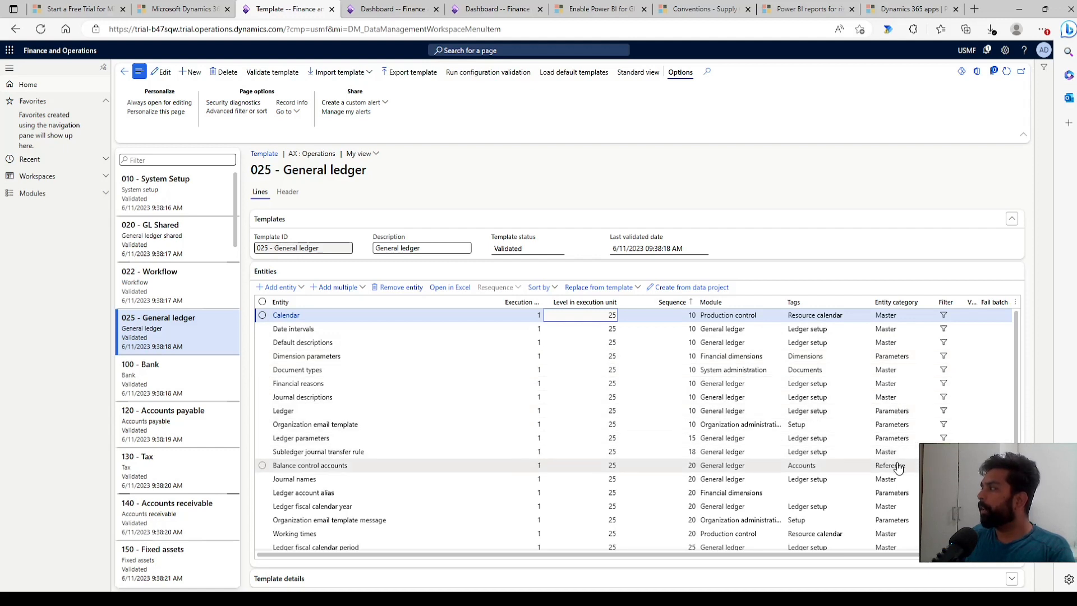
pyautogui.scroll(-1, 891, 460)
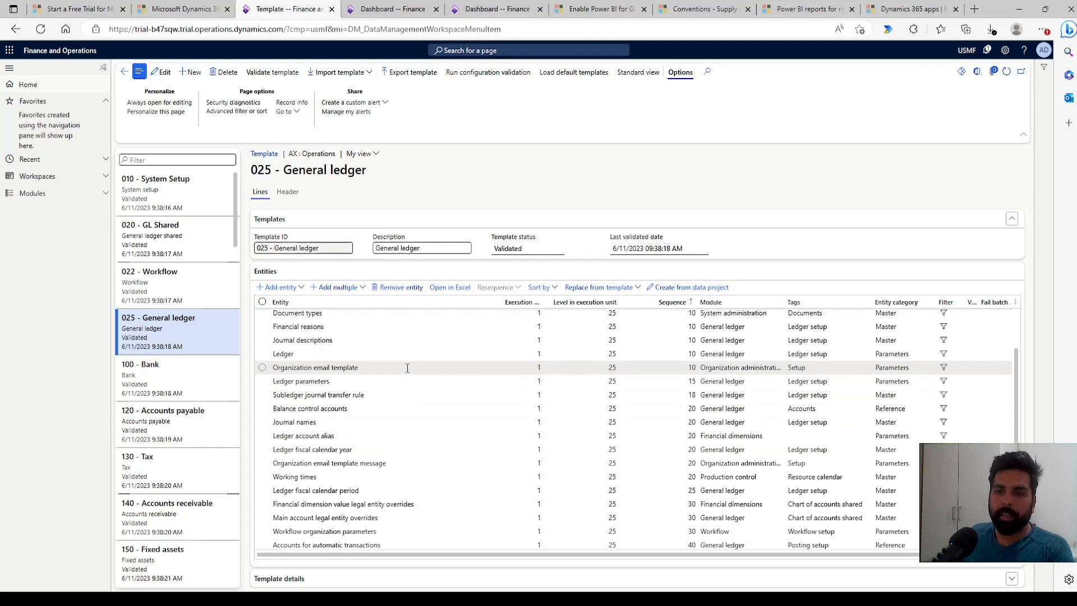
pyautogui.moveTo(407, 368)
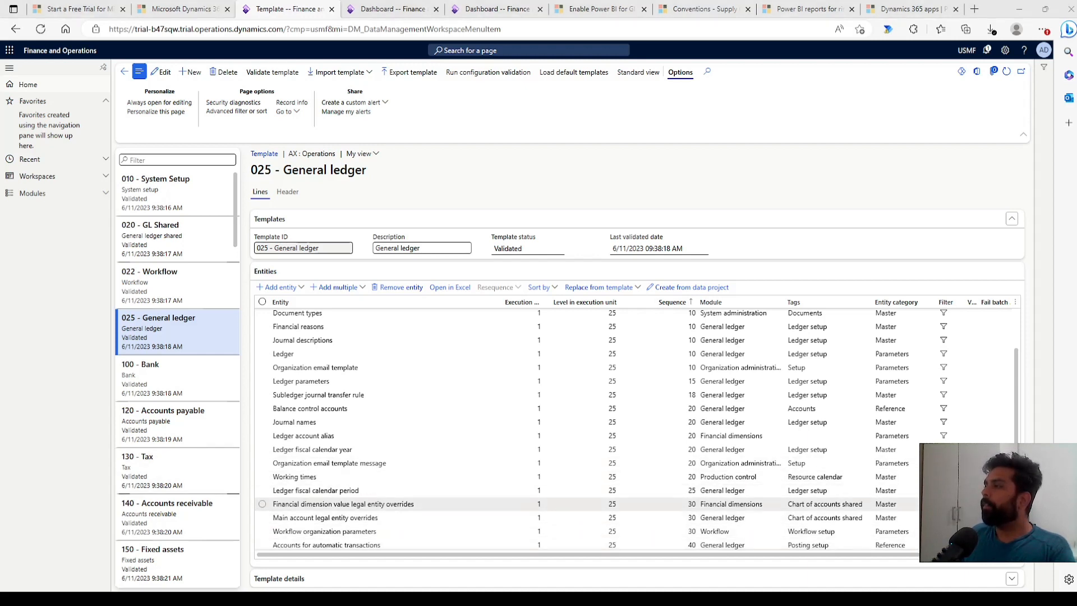
# Step: Inspect the source entities and dependencies in the General ledger template's details, and return to the Data management workspace
pyautogui.click(359, 565)
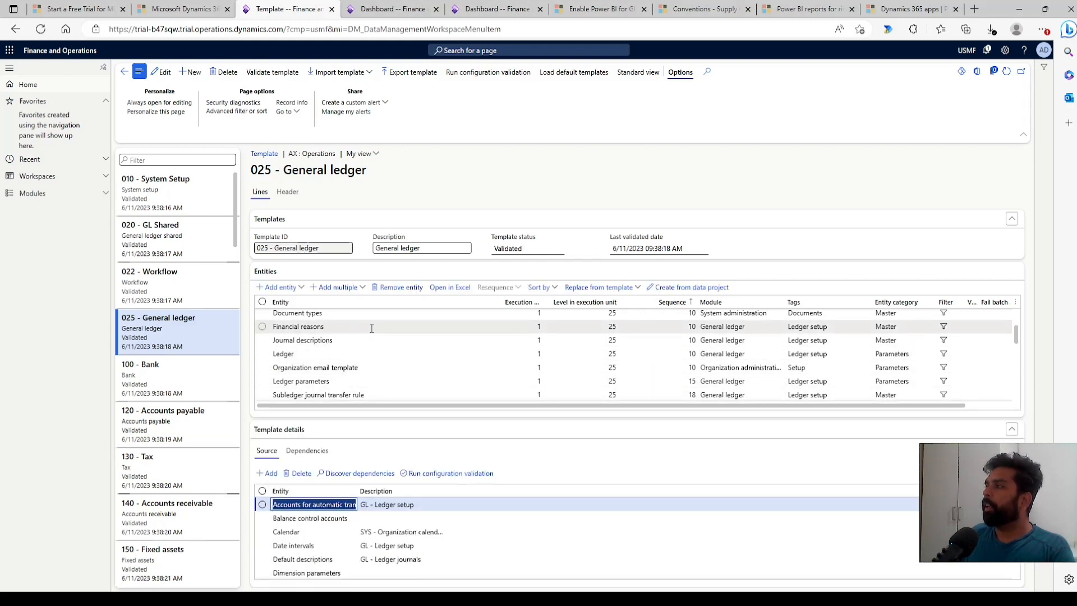
pyautogui.moveTo(371, 328)
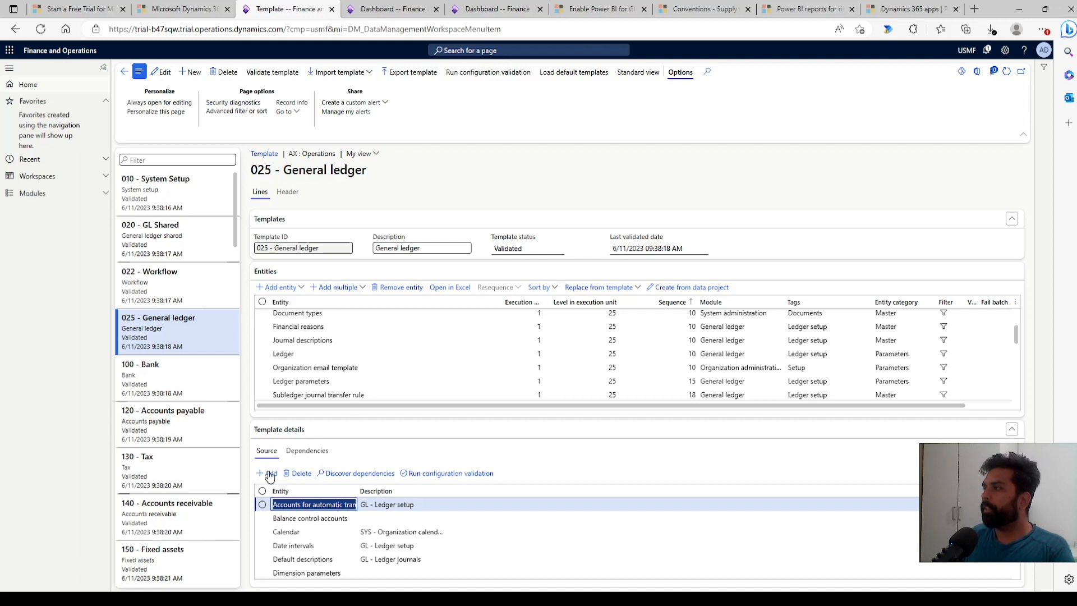
pyautogui.click(306, 451)
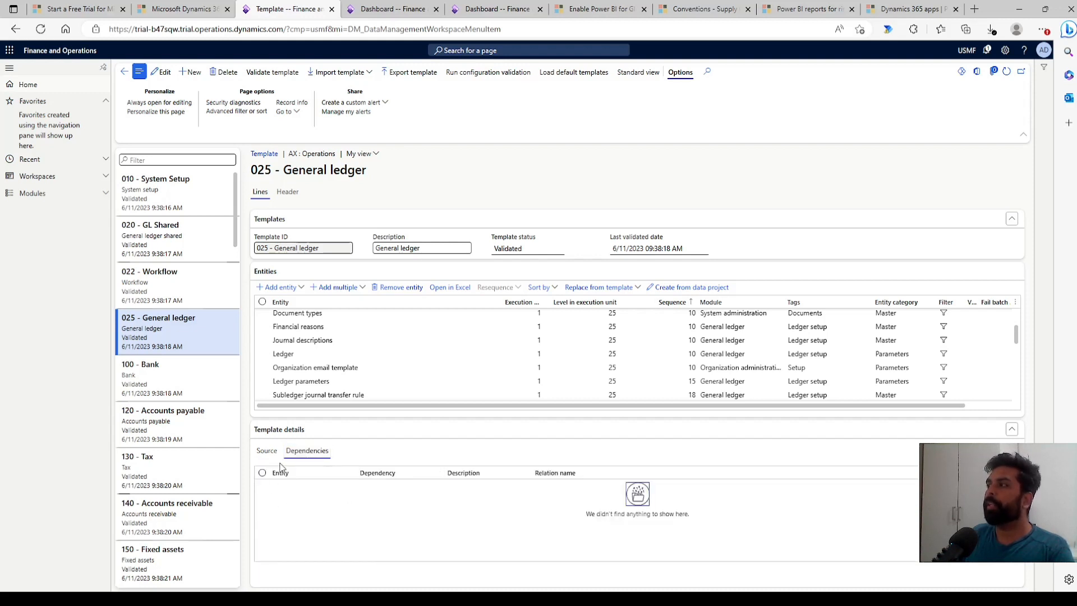
pyautogui.click(267, 451)
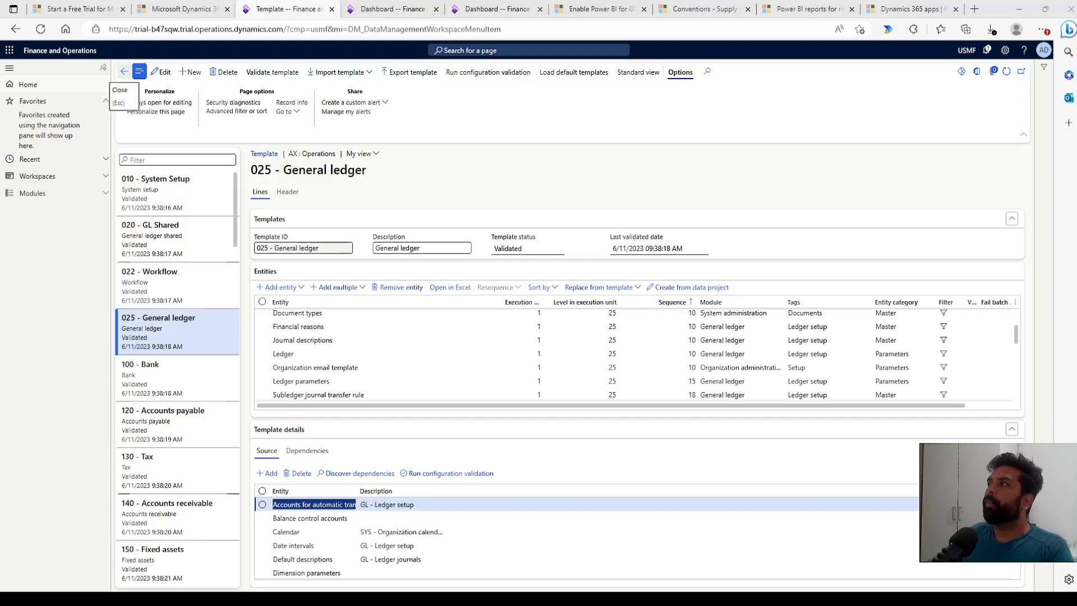
pyautogui.click(124, 72)
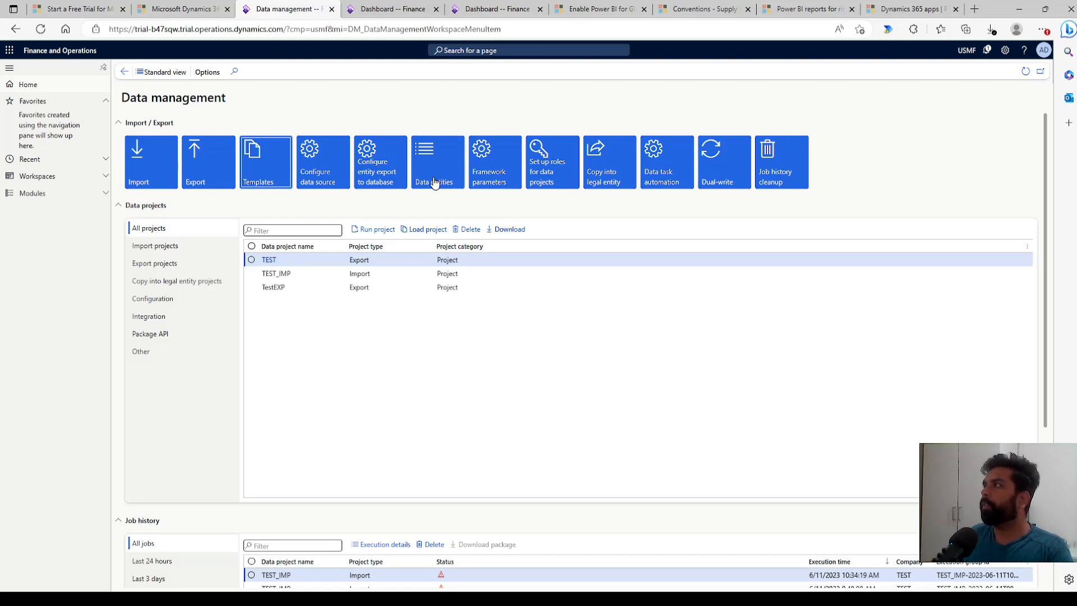
# Step: Refresh the entity list in the framework parameters' entity settings and return to the Data management workspace
pyautogui.click(474, 169)
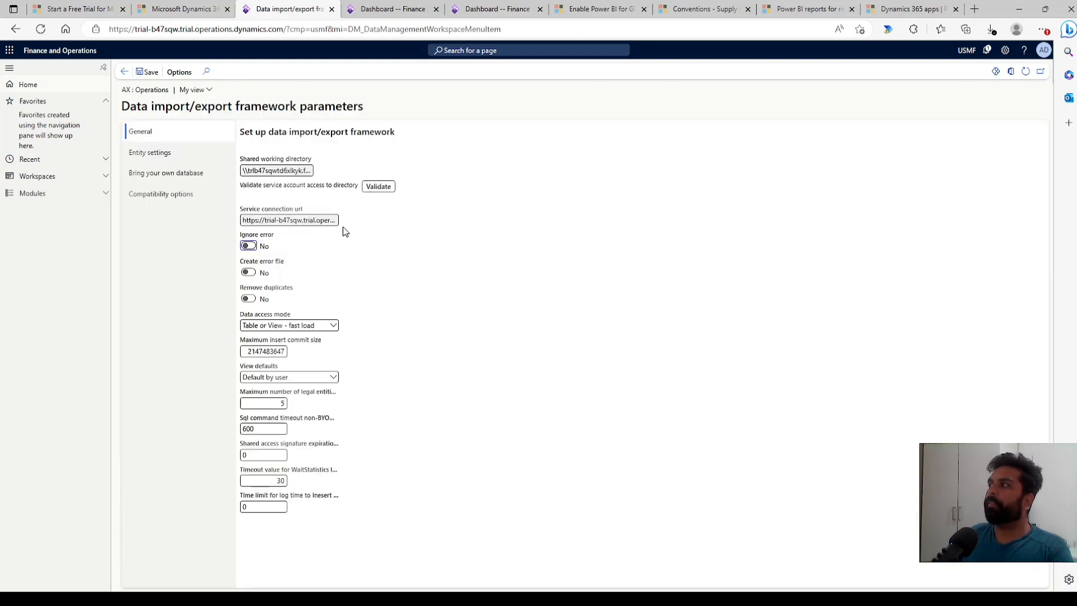
pyautogui.click(183, 159)
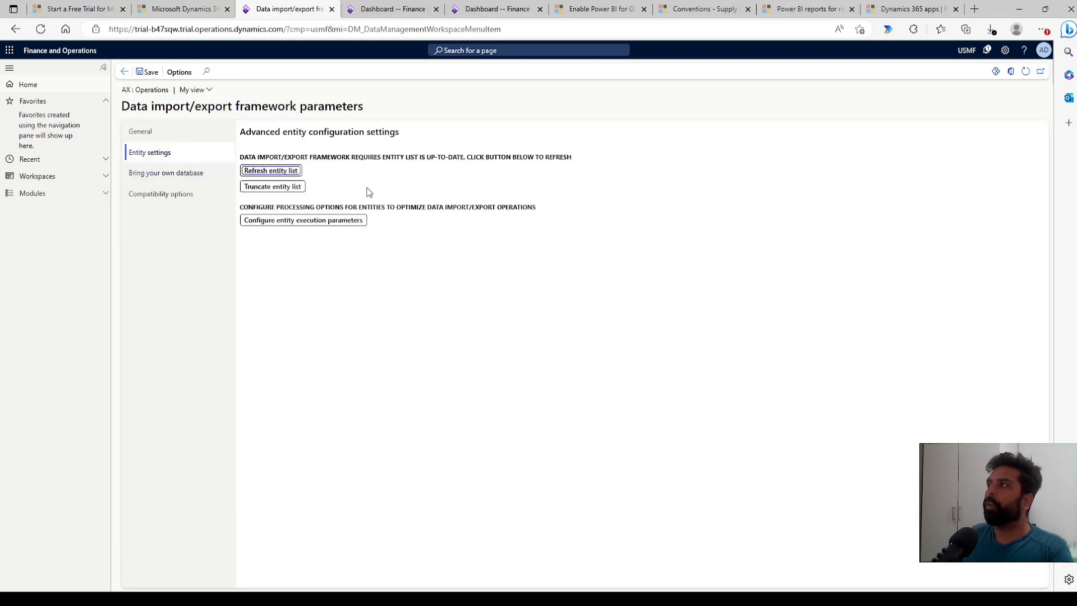
pyautogui.click(297, 174)
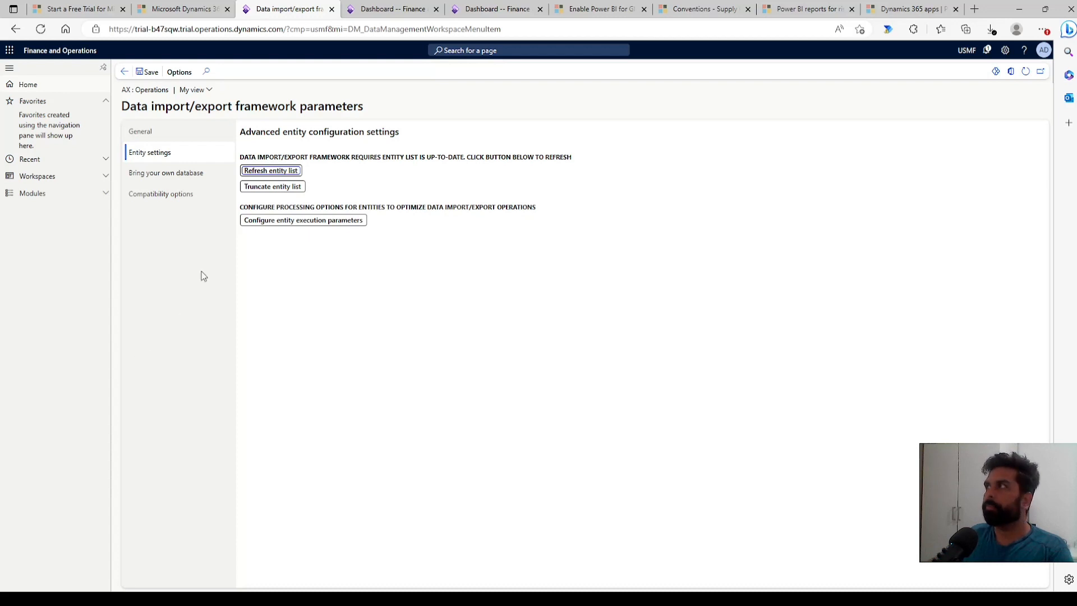
pyautogui.click(124, 71)
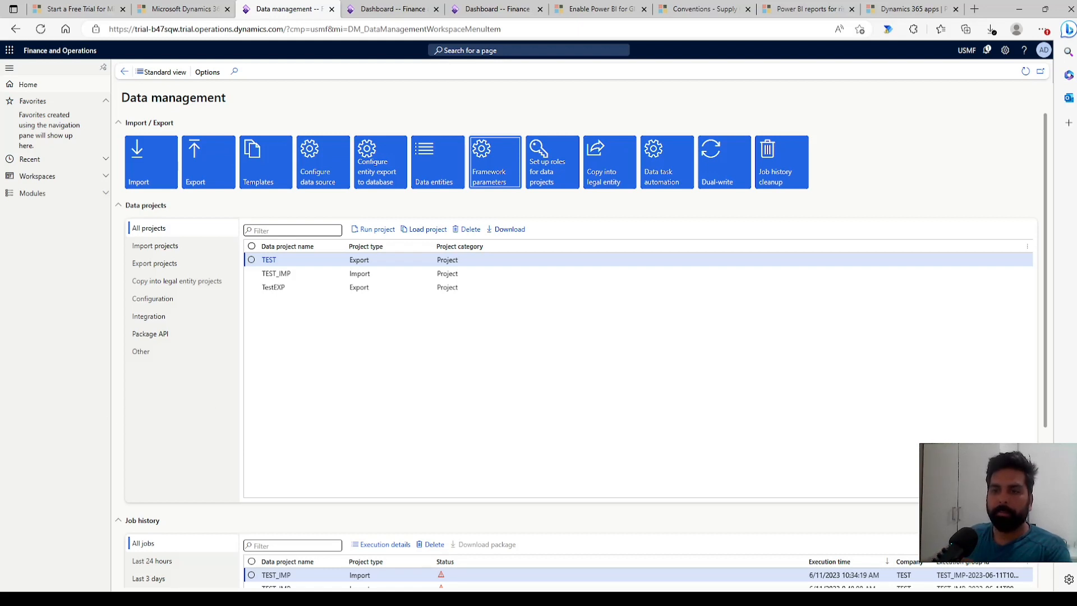
# Step: Open the Legal entities page of Organization administration in the second Finance and Operations browser session
pyautogui.click(396, 9)
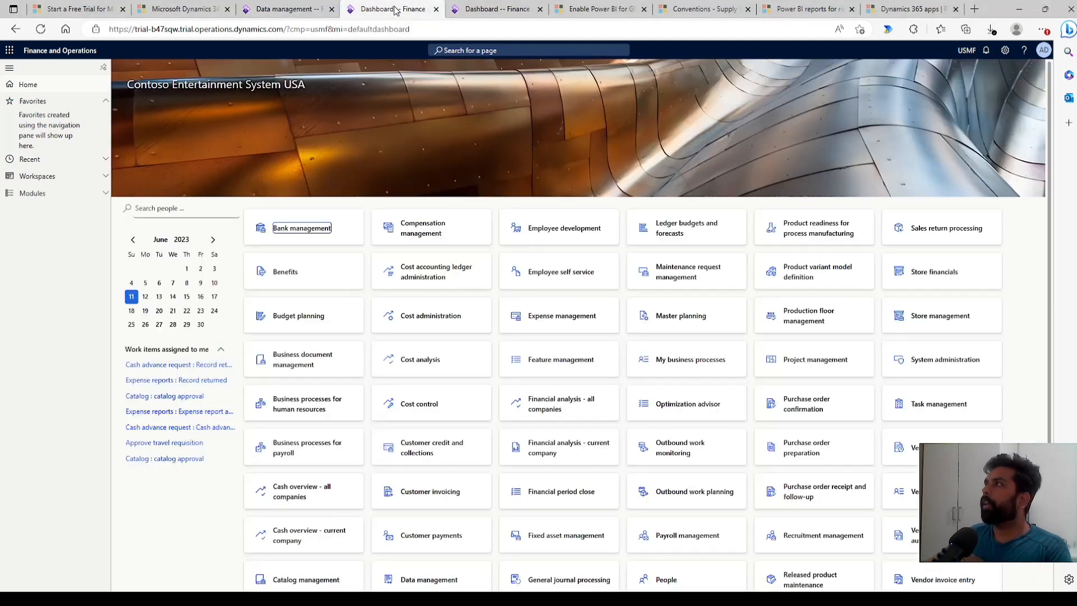
pyautogui.click(94, 194)
pyautogui.scroll(-1, 56, 319)
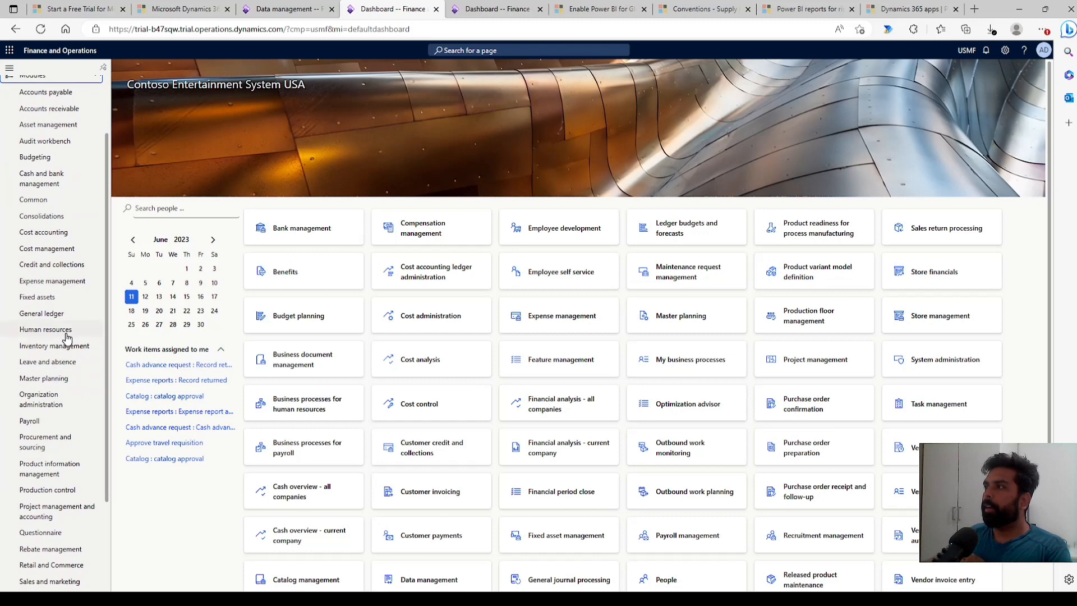
pyautogui.click(46, 401)
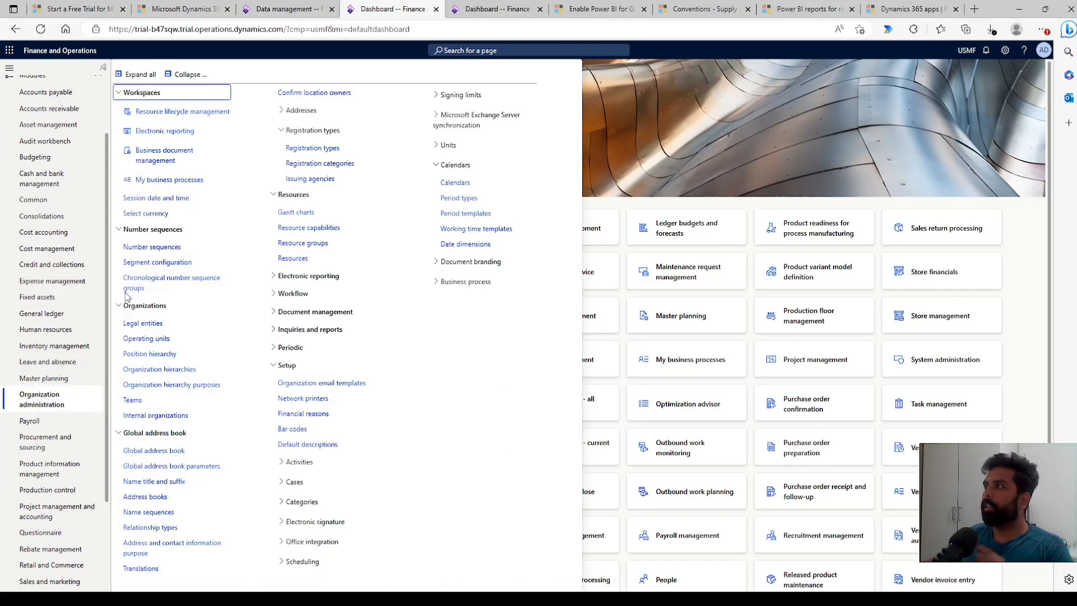
pyautogui.click(149, 327)
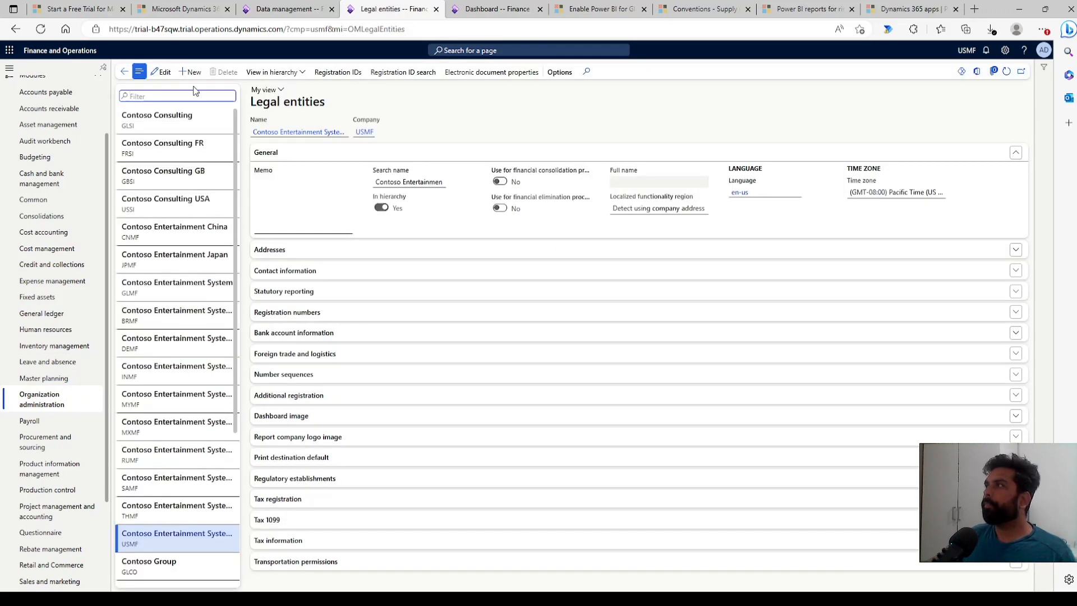
# Step: Create a legal entity named Dynamics Class with company code DC01 and country/region usa, and return to the dashboard
pyautogui.click(192, 72)
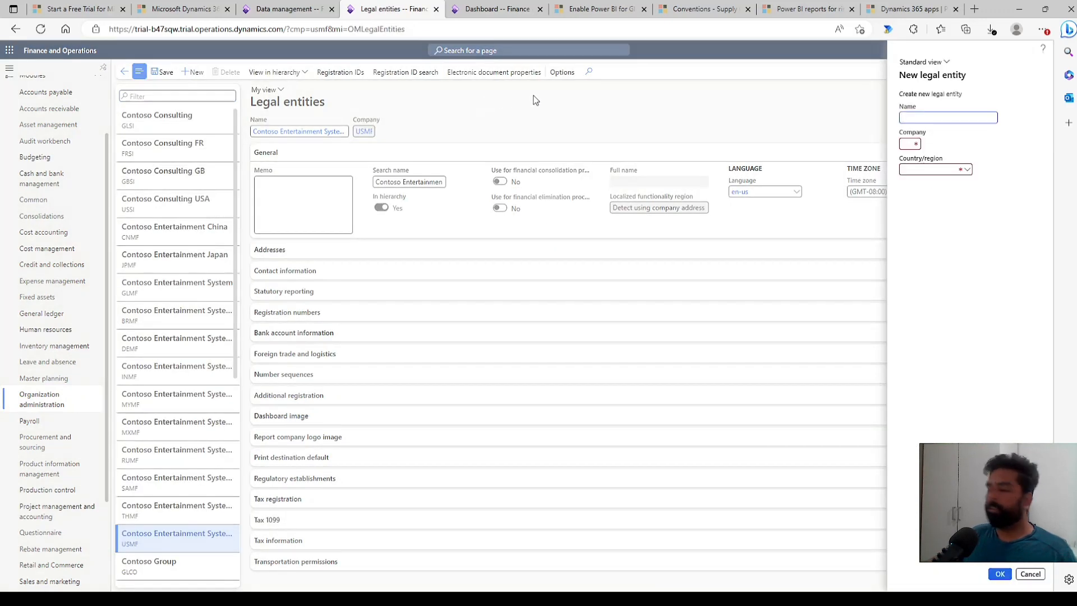
pyautogui.write('Dynamics Class')
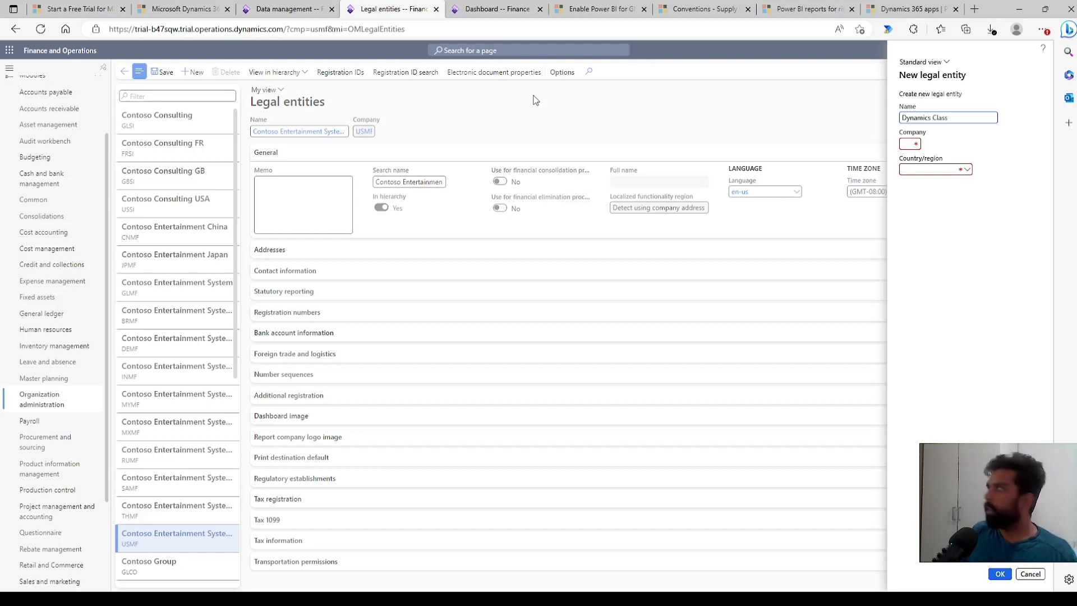
pyautogui.press('Tab')
pyautogui.write('D')
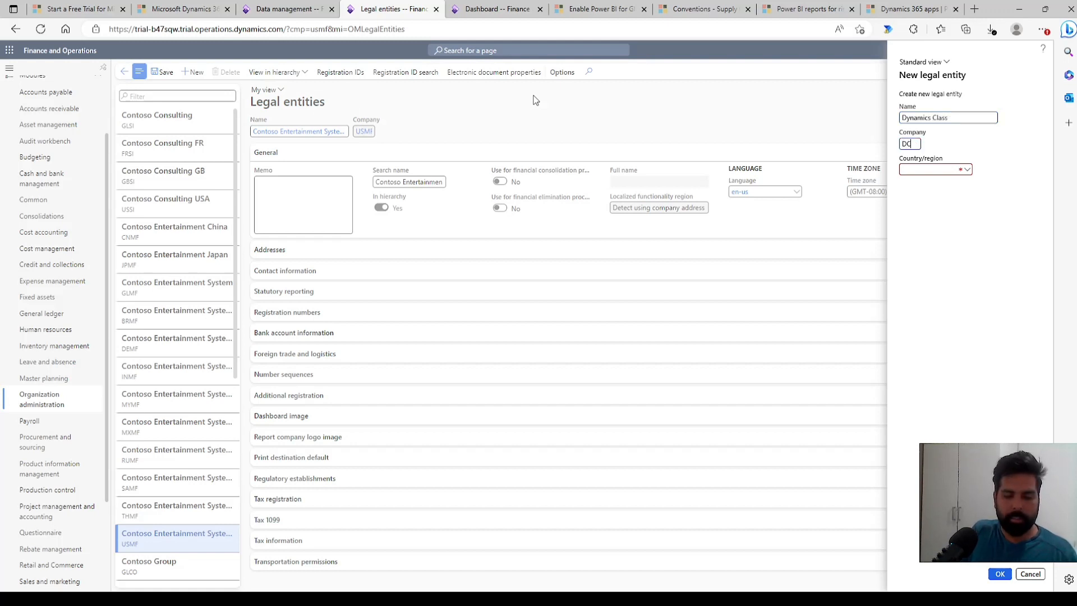
pyautogui.write('C01')
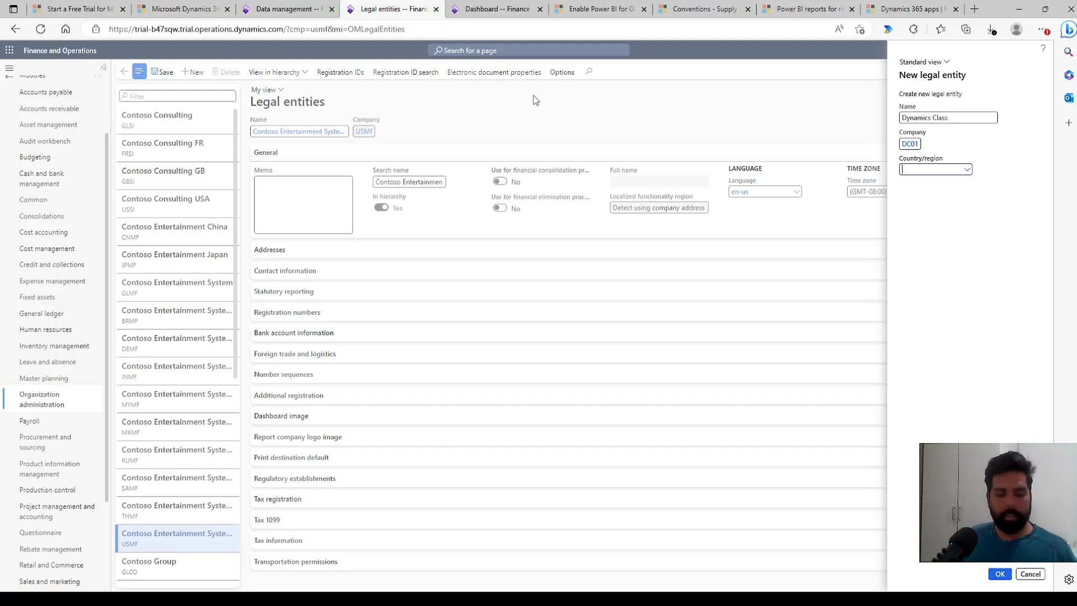
pyautogui.press('Tab')
pyautogui.write('usa')
pyautogui.press('Tab')
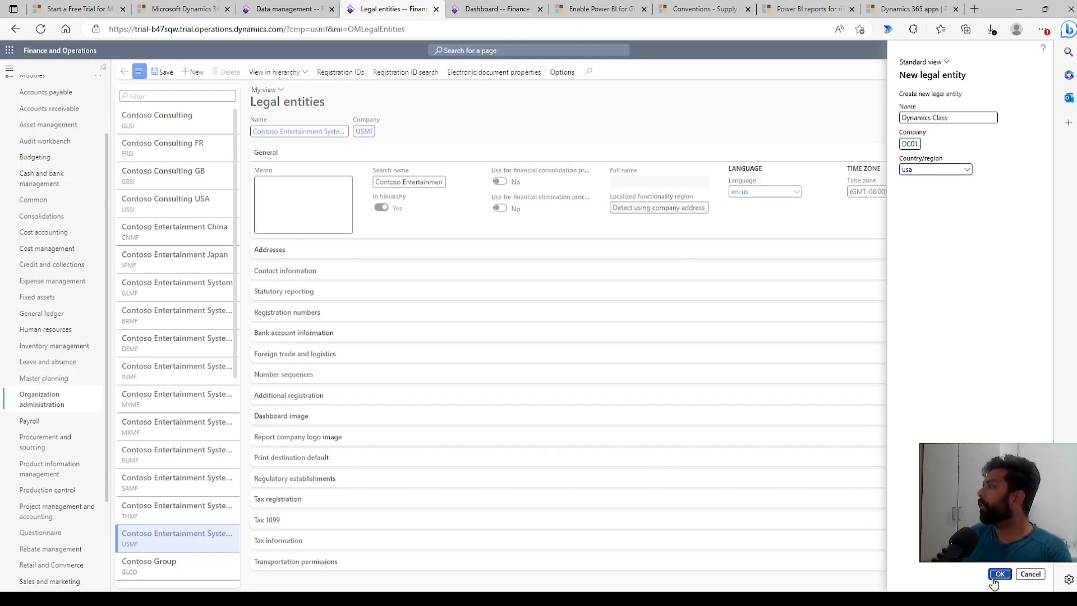
pyautogui.press('Return')
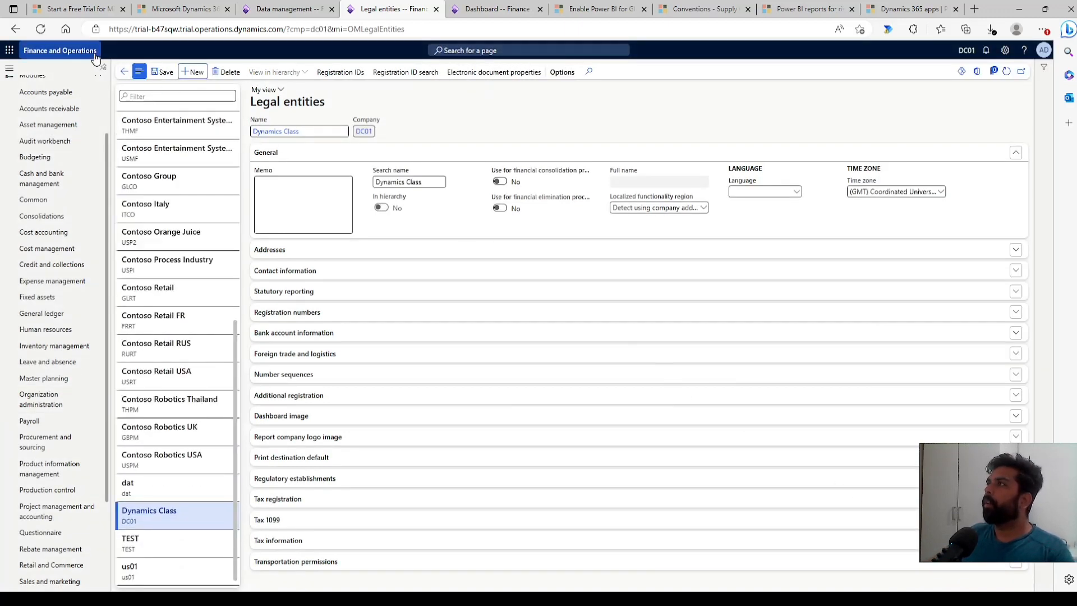
pyautogui.click(59, 50)
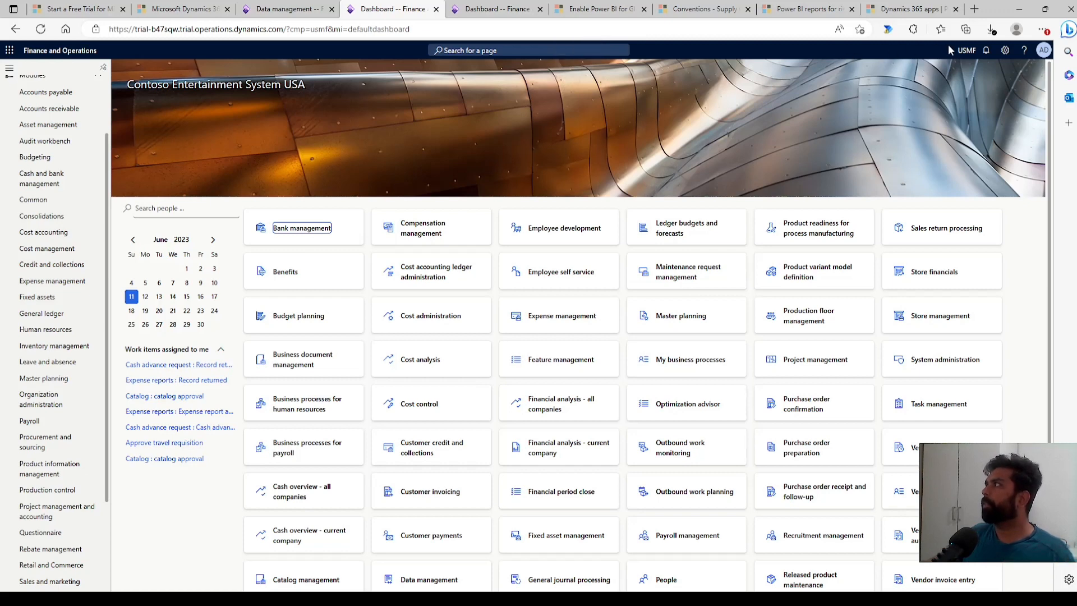
# Step: In the new data export project, enter DC_Export as both the group name and the description
pyautogui.hotkey('ctrl', 'shift', 'Tab')
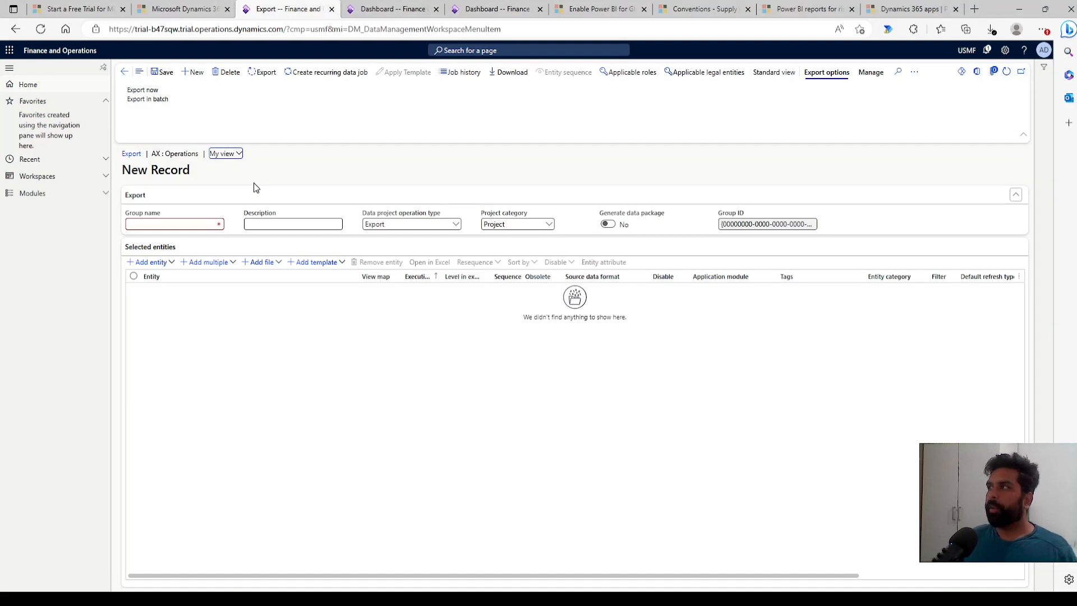
pyautogui.click(188, 223)
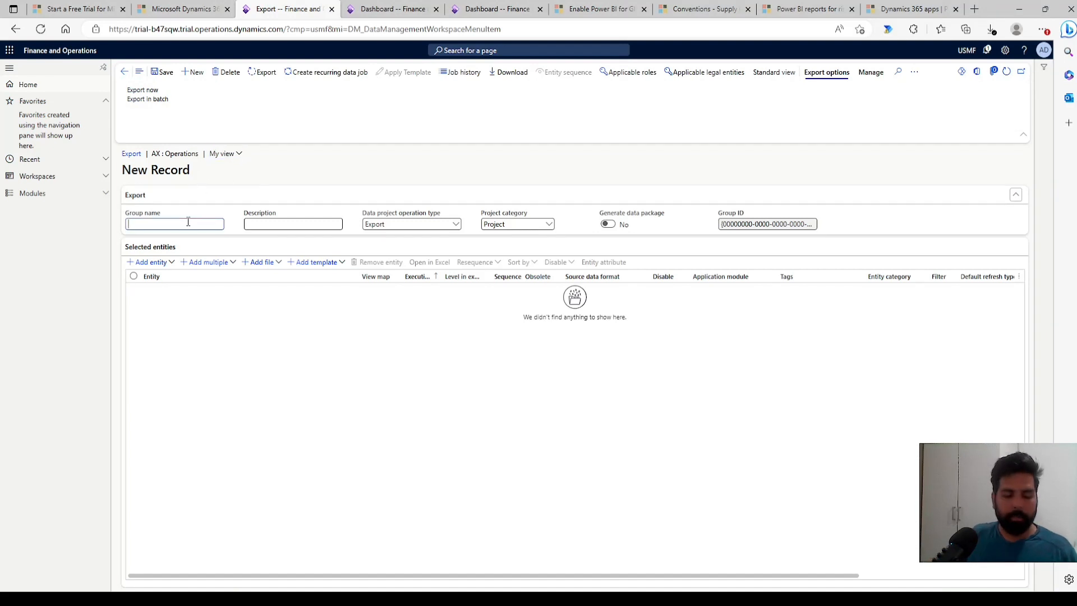
pyautogui.write('DC_Export')
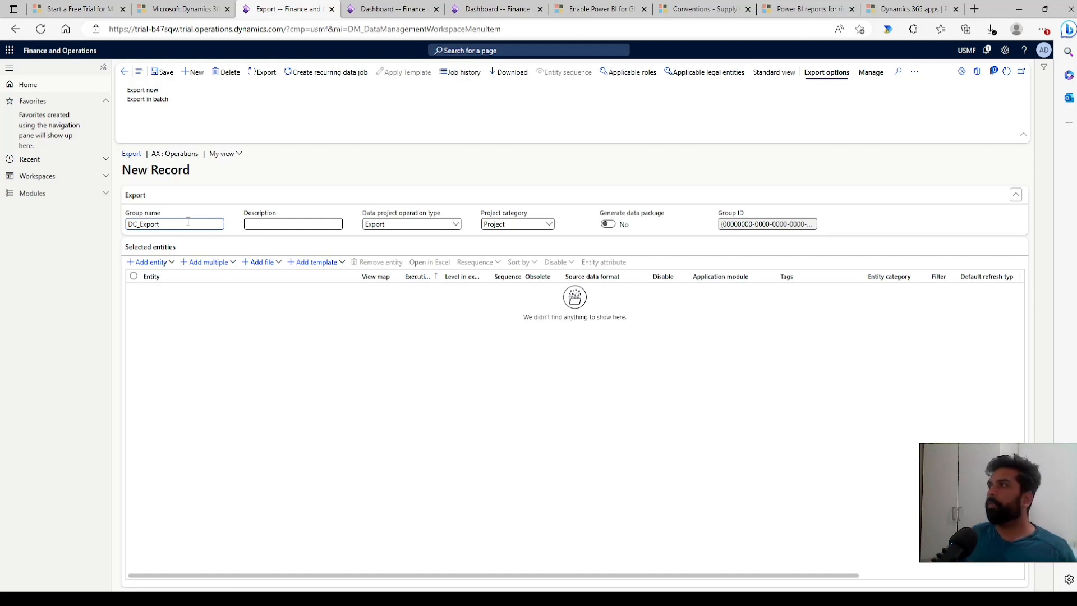
pyautogui.moveTo(189, 222); pyautogui.dragTo(119, 227)
pyautogui.hotkey('ctrl', 'c')
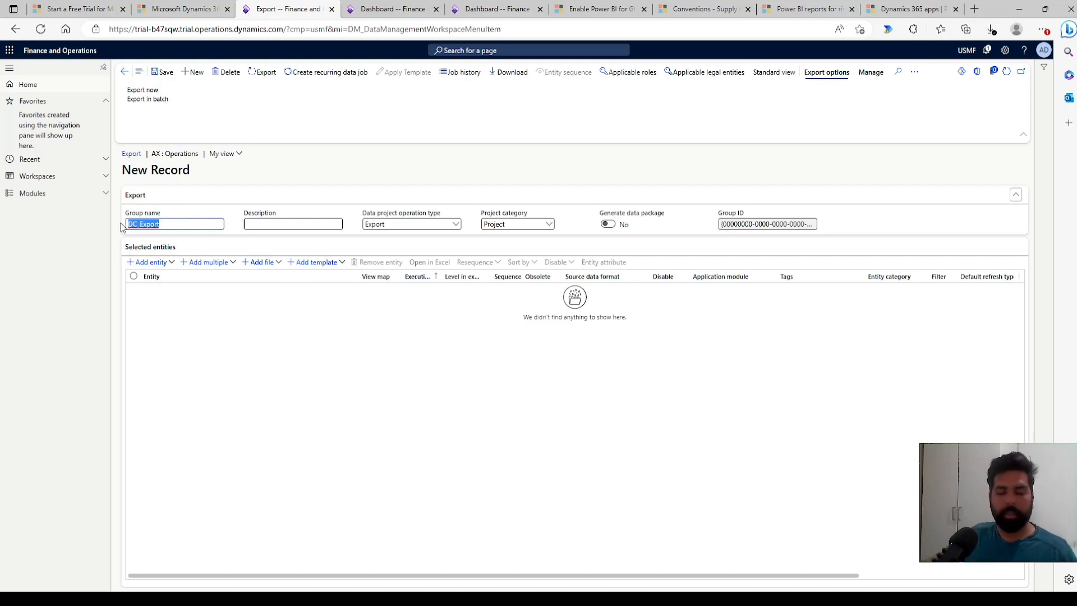
pyautogui.click(301, 225)
pyautogui.hotkey('ctrl', 'v')
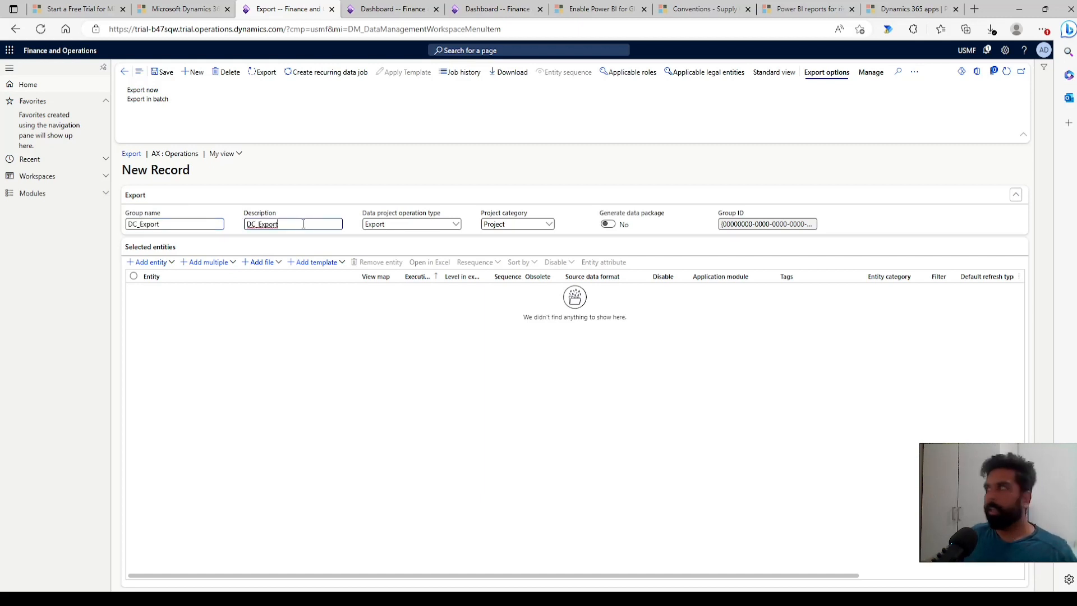
# Step: Enable data package generation for the DC_Export project
pyautogui.click(610, 225)
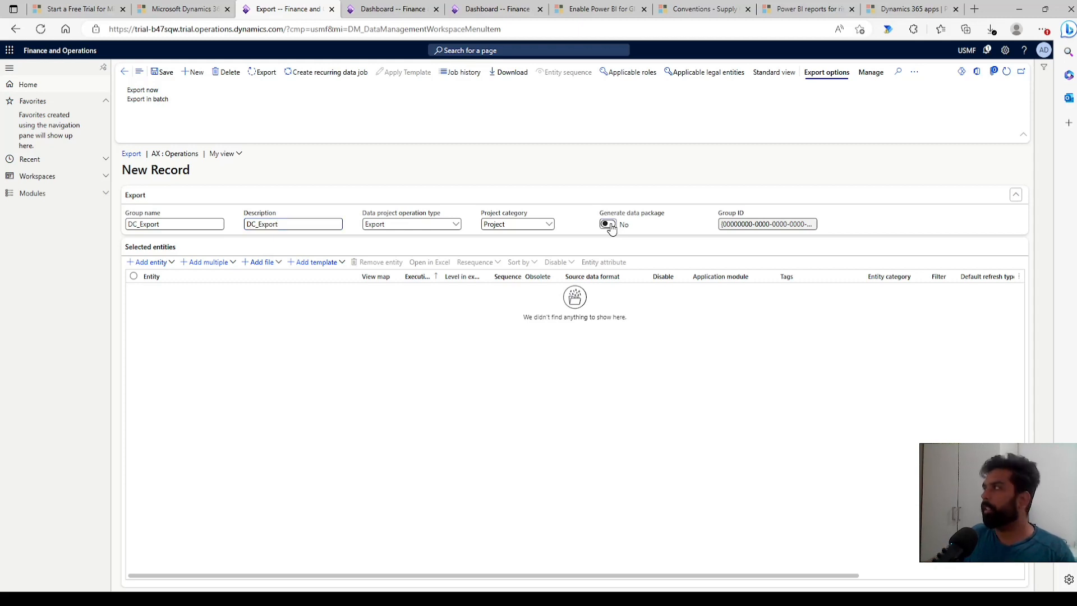
pyautogui.click(270, 342)
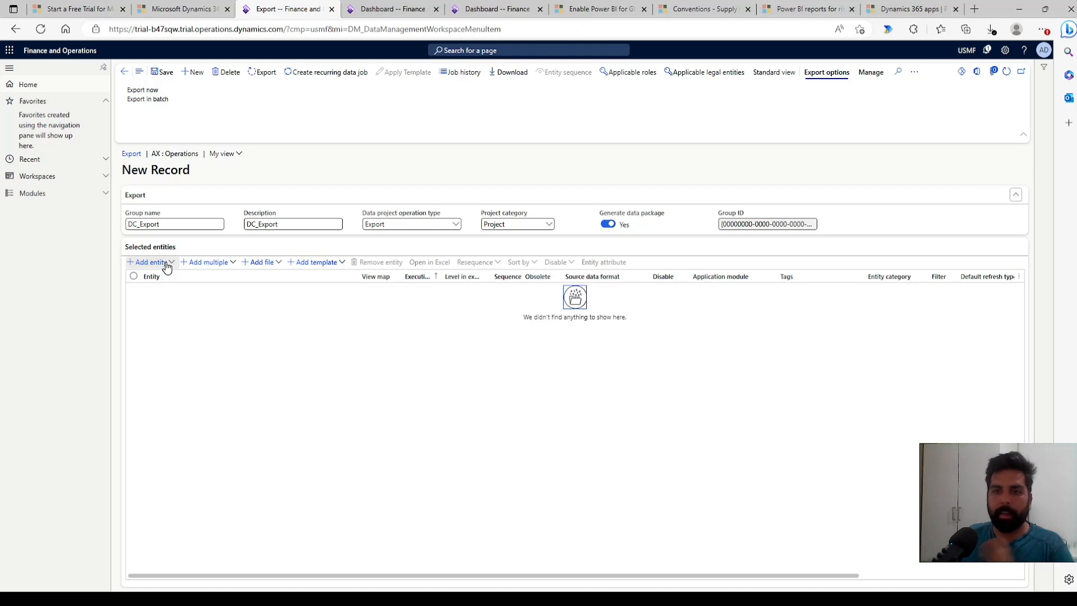
# Step: Filter the entities available for adding multiple at once by the Accounts payable module and Configuration category, without adding any
pyautogui.click(226, 262)
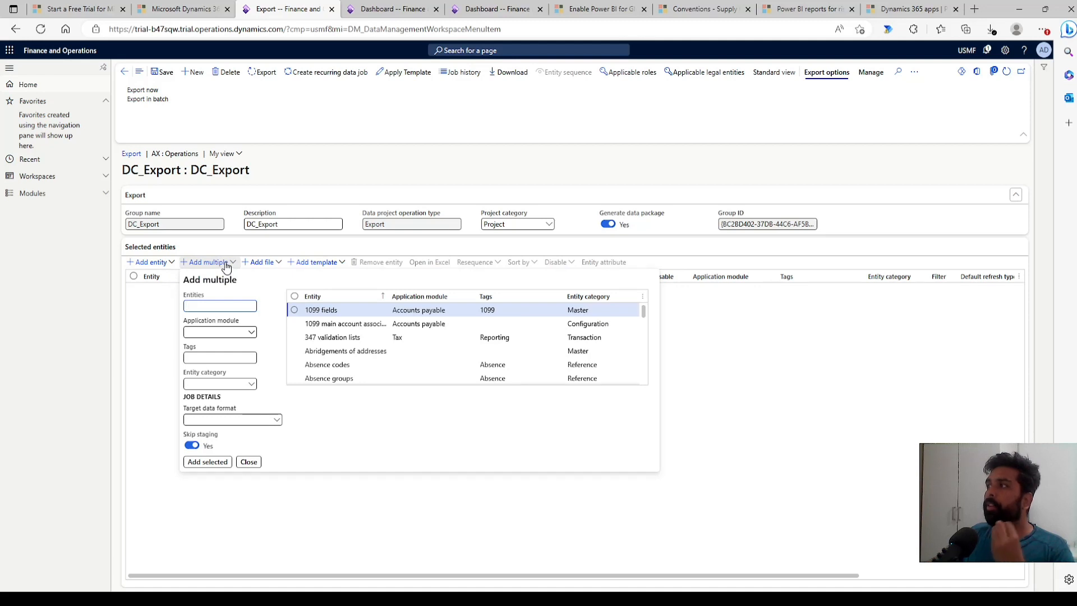
pyautogui.click(252, 333)
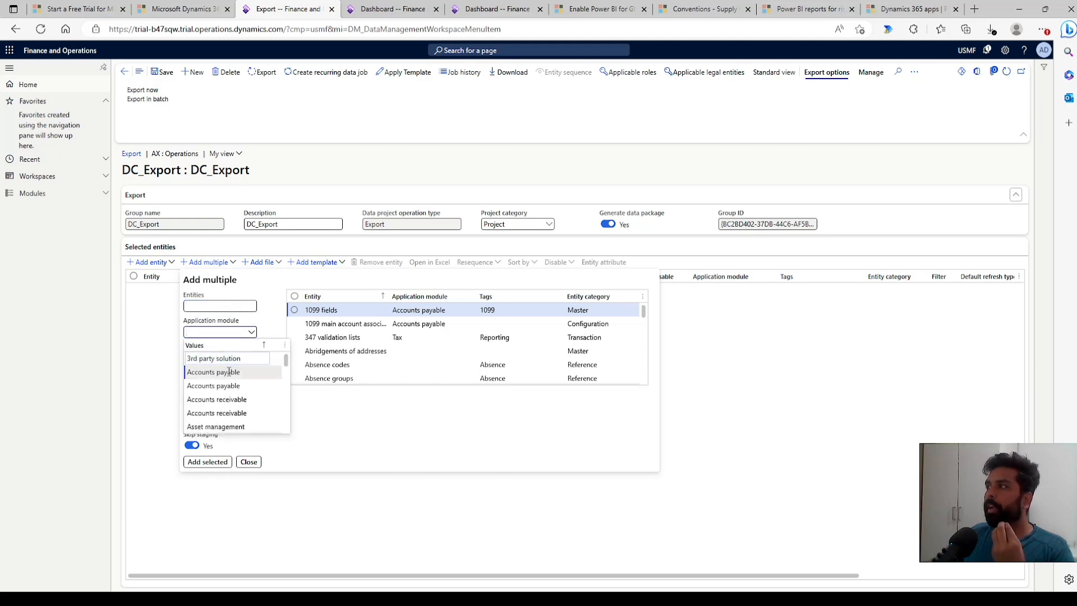
pyautogui.click(221, 372)
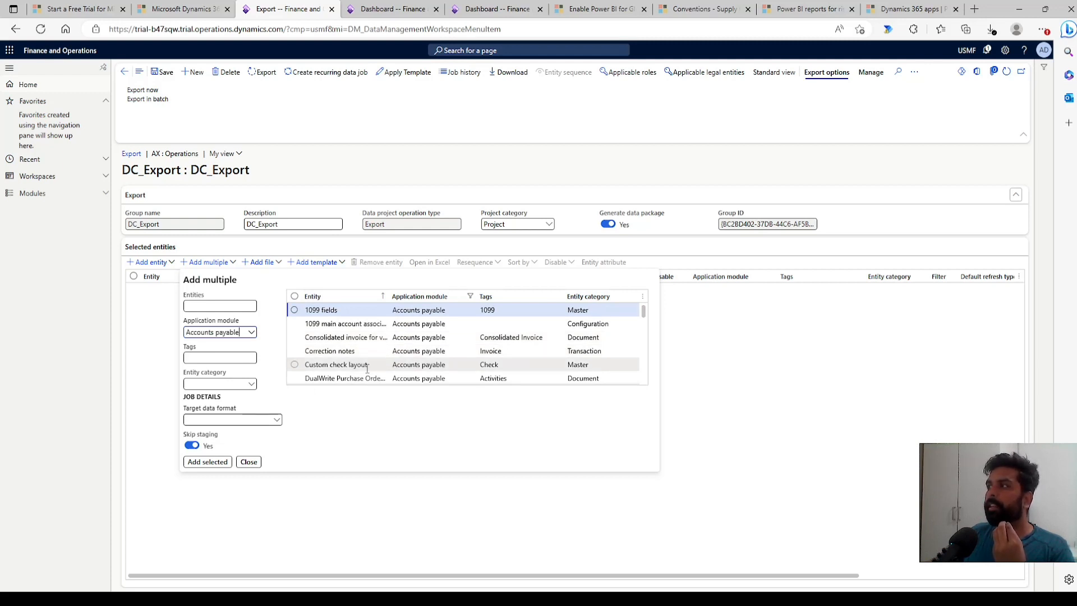
pyautogui.click(253, 385)
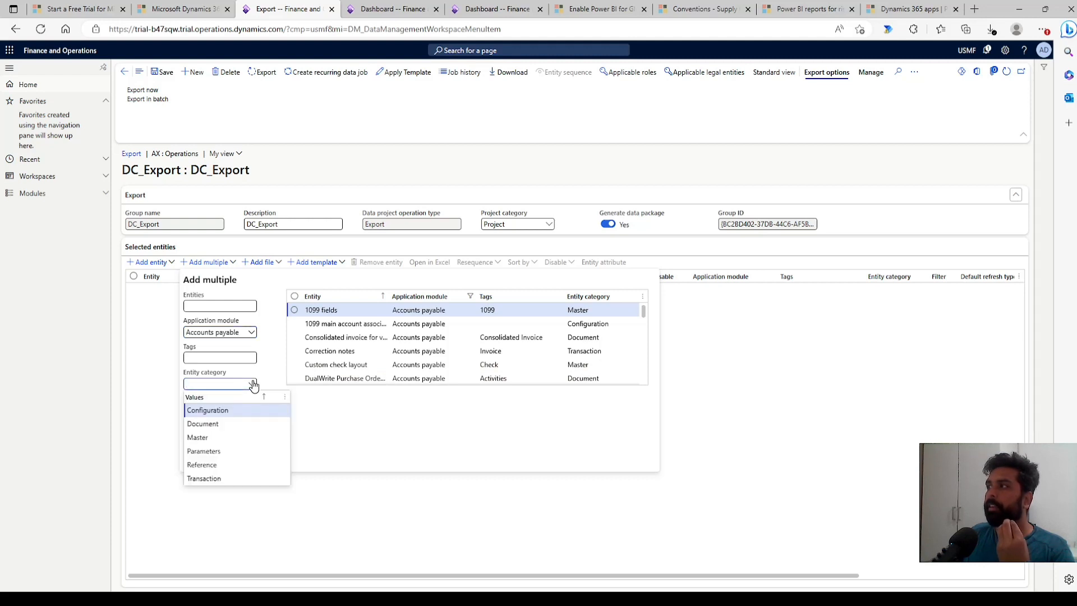
pyautogui.click(227, 411)
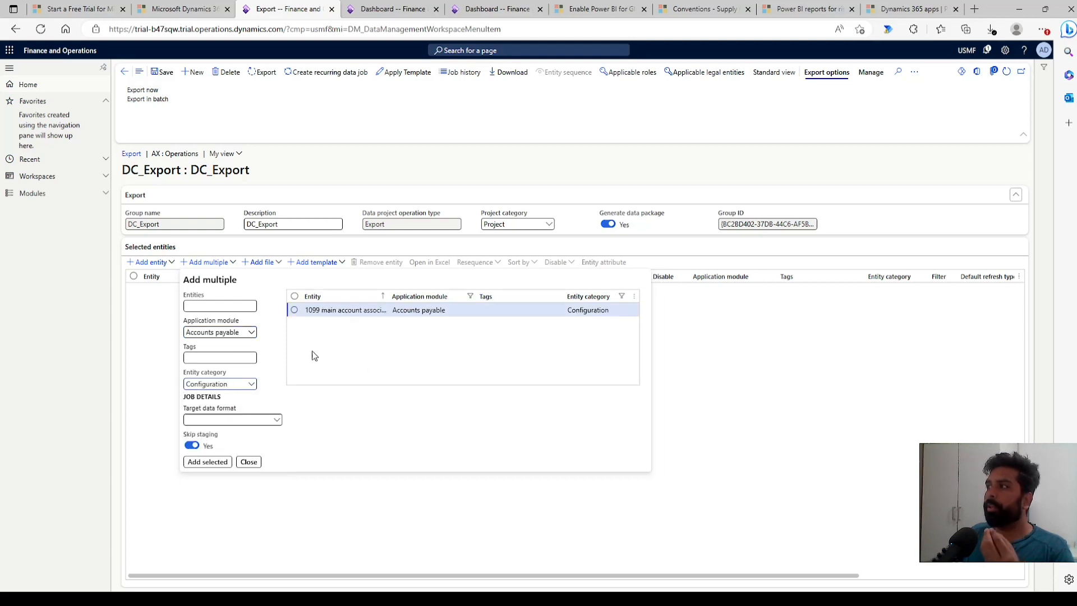
pyautogui.click(683, 342)
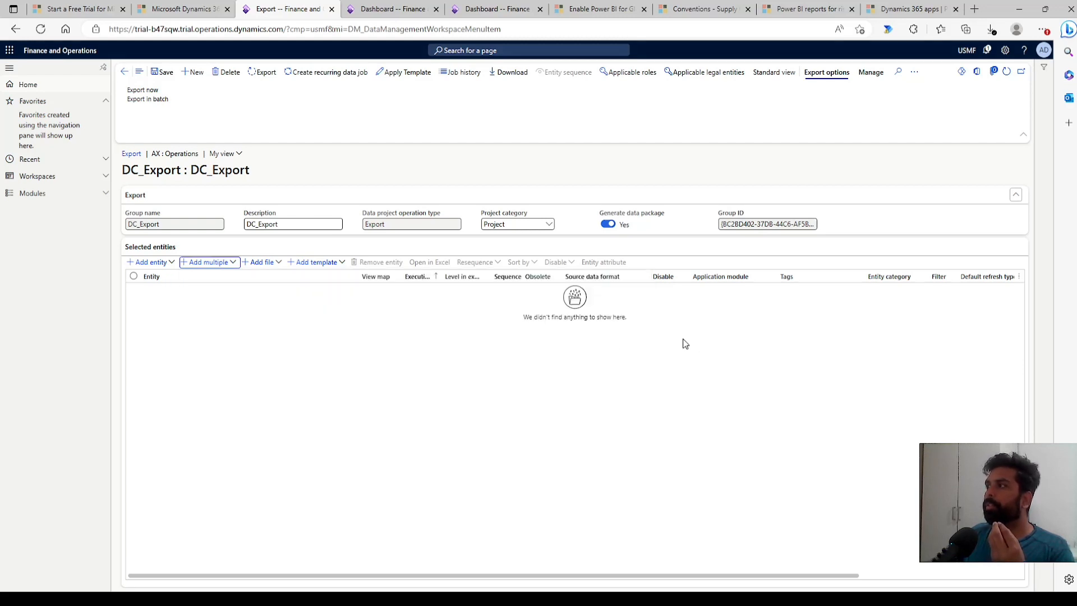
# Step: Merge the entities of templates 010 - System Setup and 020 - GL Shared into the export project in EXCEL format
pyautogui.click(323, 262)
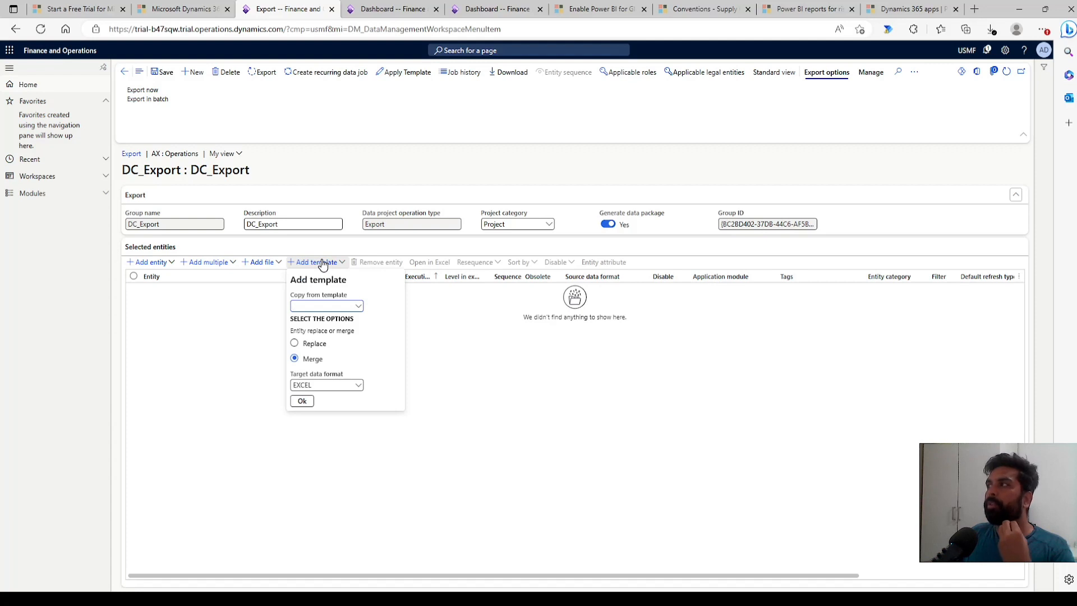
pyautogui.click(359, 307)
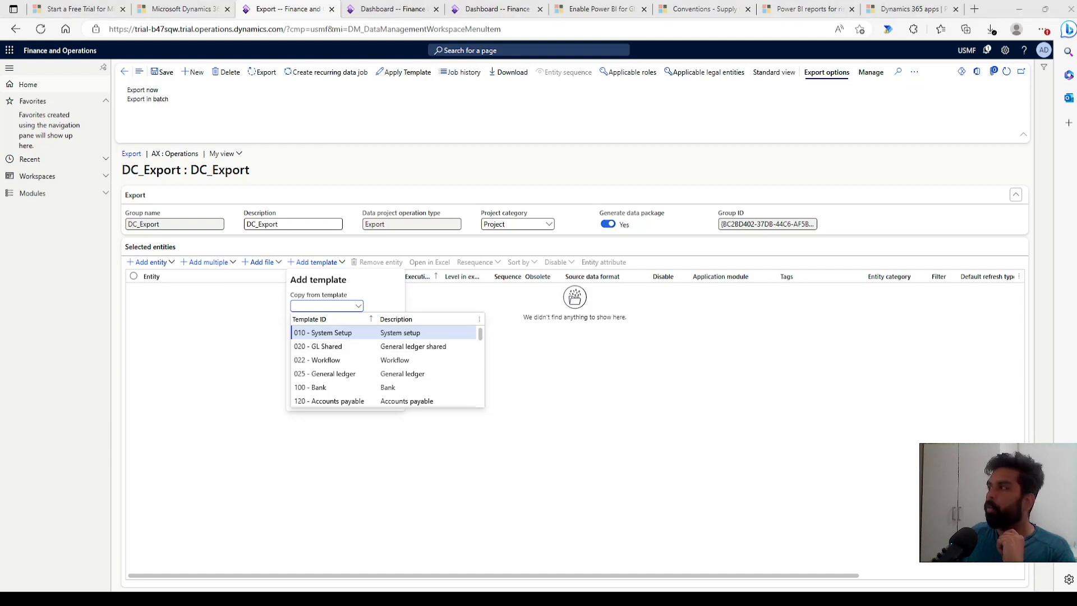
pyautogui.click(355, 332)
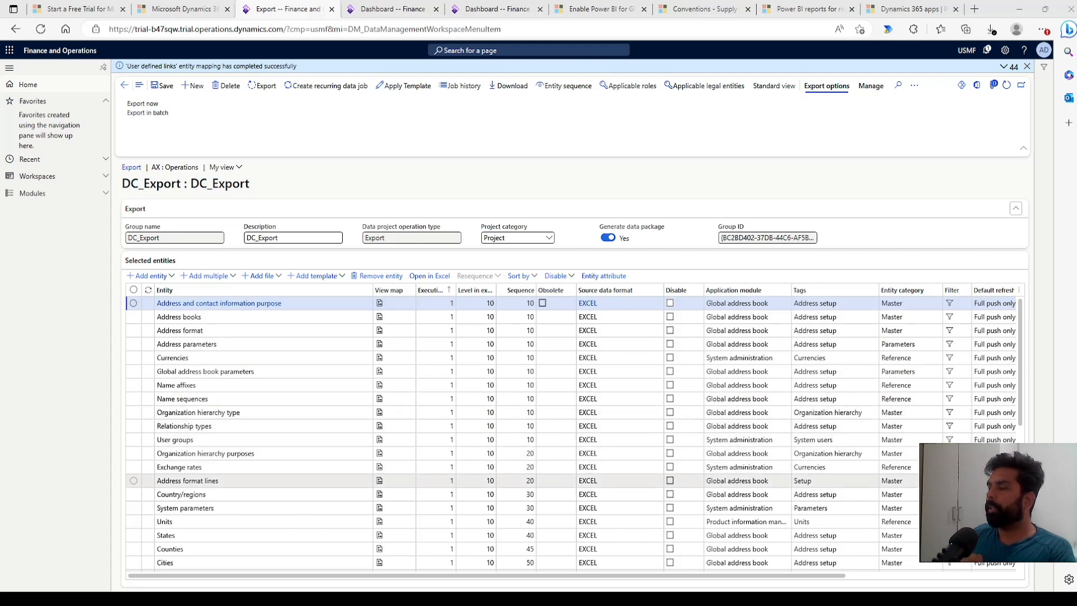
pyautogui.click(333, 275)
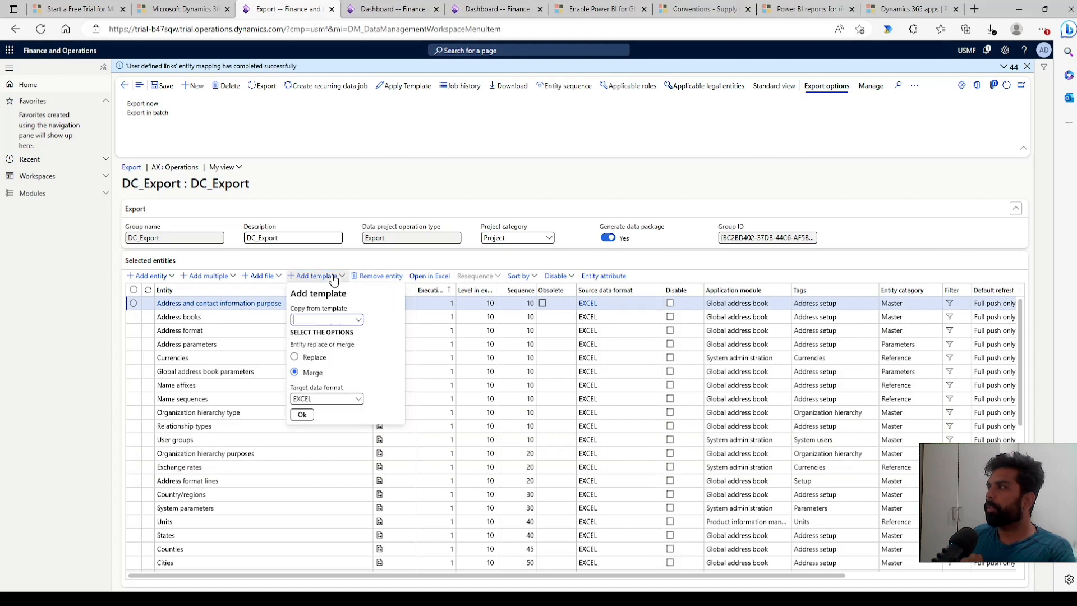
pyautogui.click(358, 321)
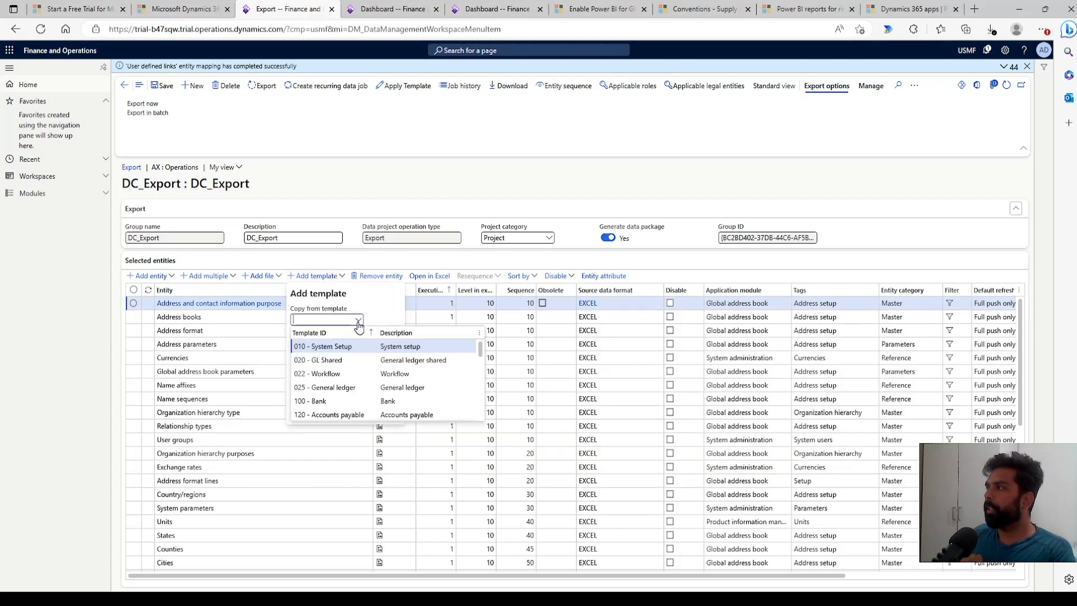
pyautogui.click(330, 361)
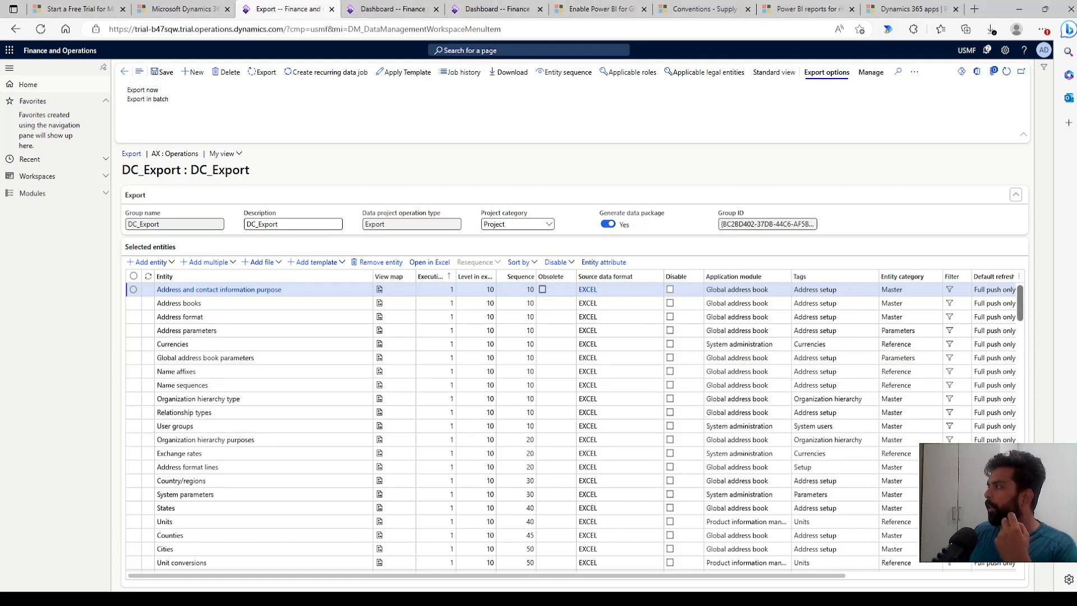
# Step: Review the entities selected in the export project together with their entity categories
pyautogui.scroll(-10, 443, 504)
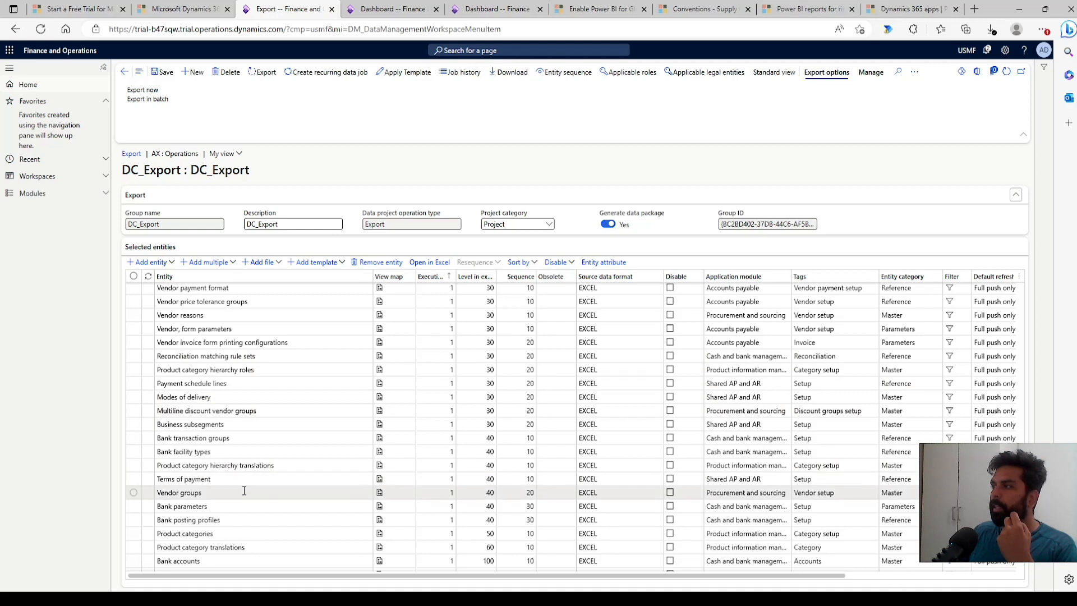
pyautogui.moveTo(230, 492)
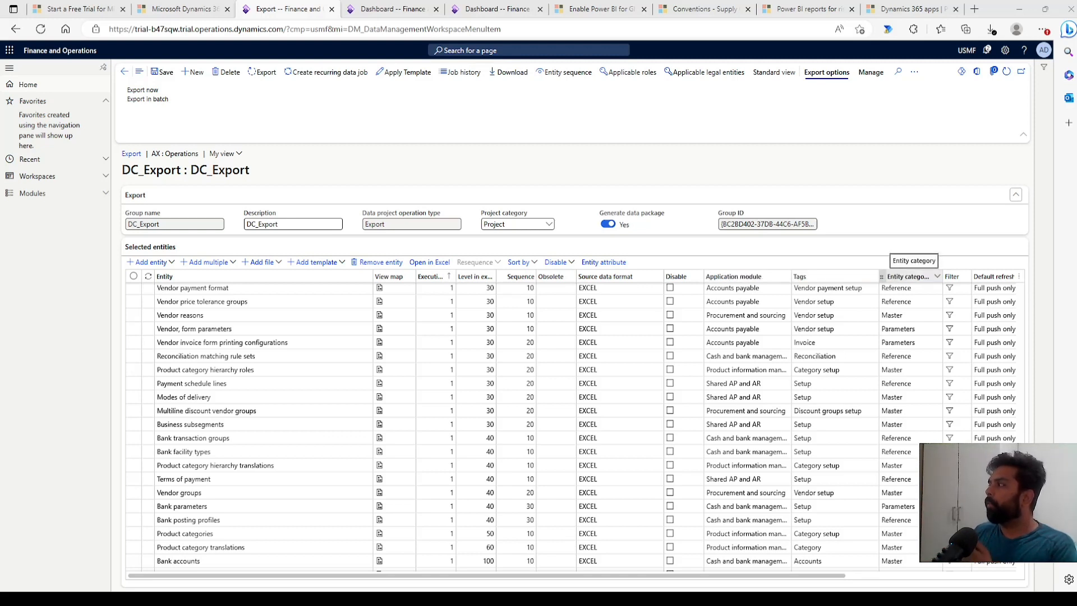
pyautogui.click(903, 275)
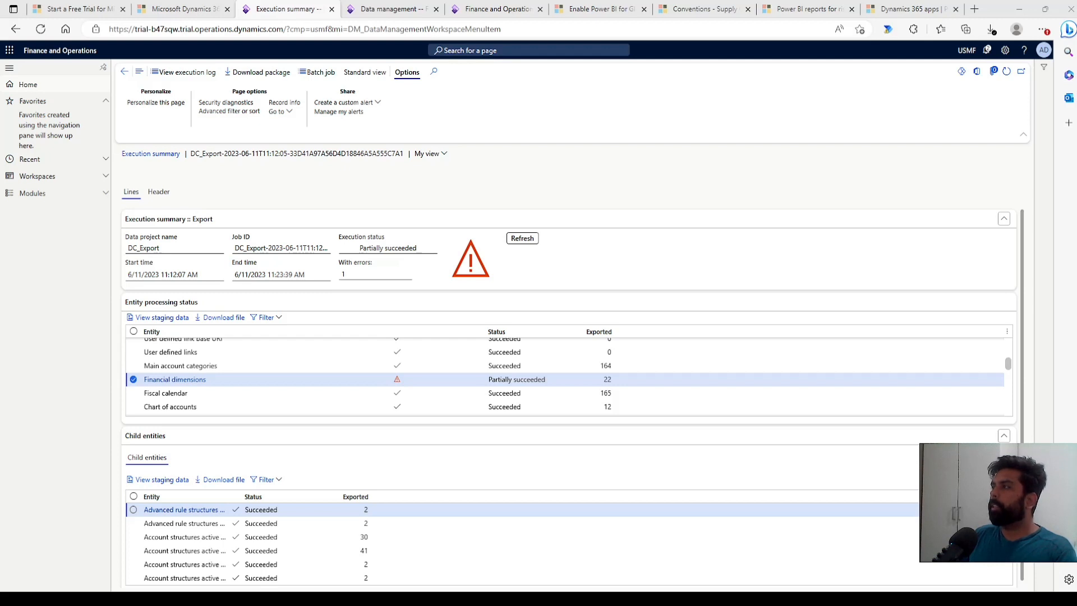
# Step: Examine the processing status and exported records of each entity in the DC_Export execution summary, including Financial dimensions
pyautogui.scroll(3, 560, 370)
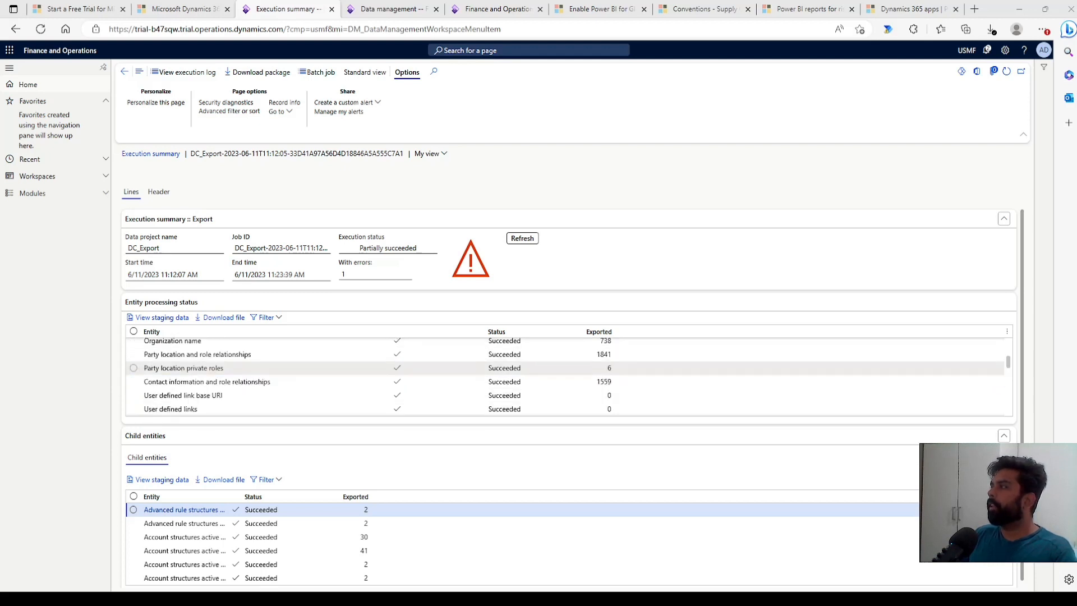
pyautogui.scroll(5, 560, 376)
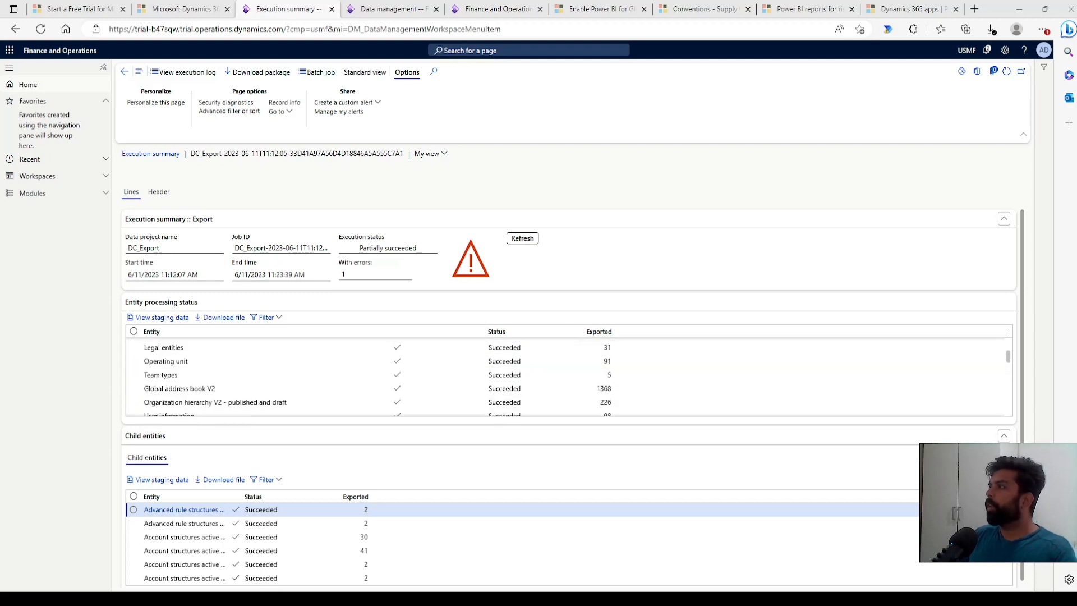
pyautogui.scroll(-10, 393, 370)
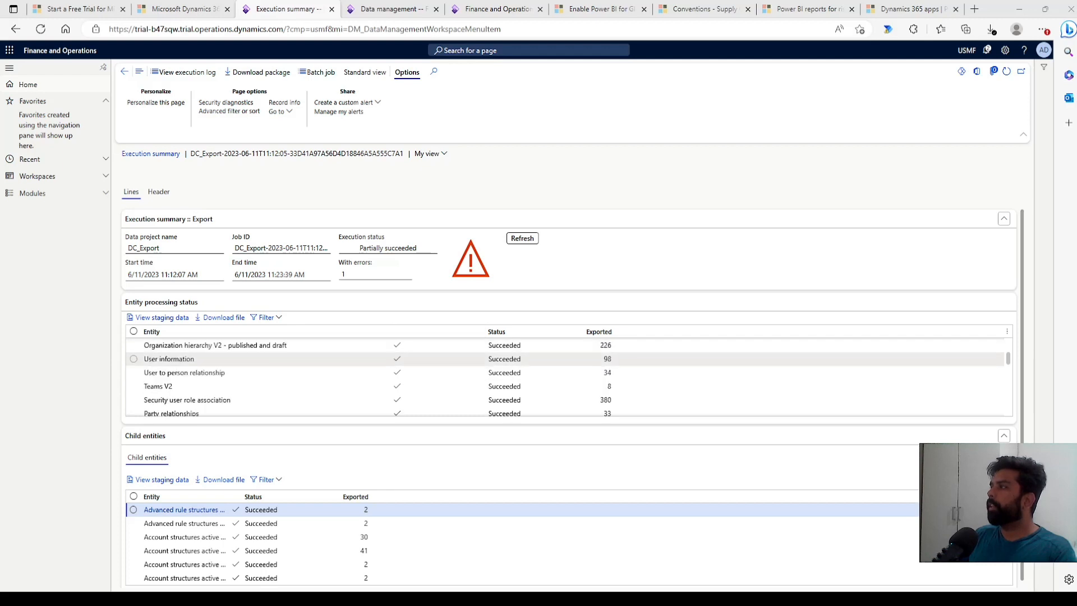
pyautogui.scroll(-1, 392, 370)
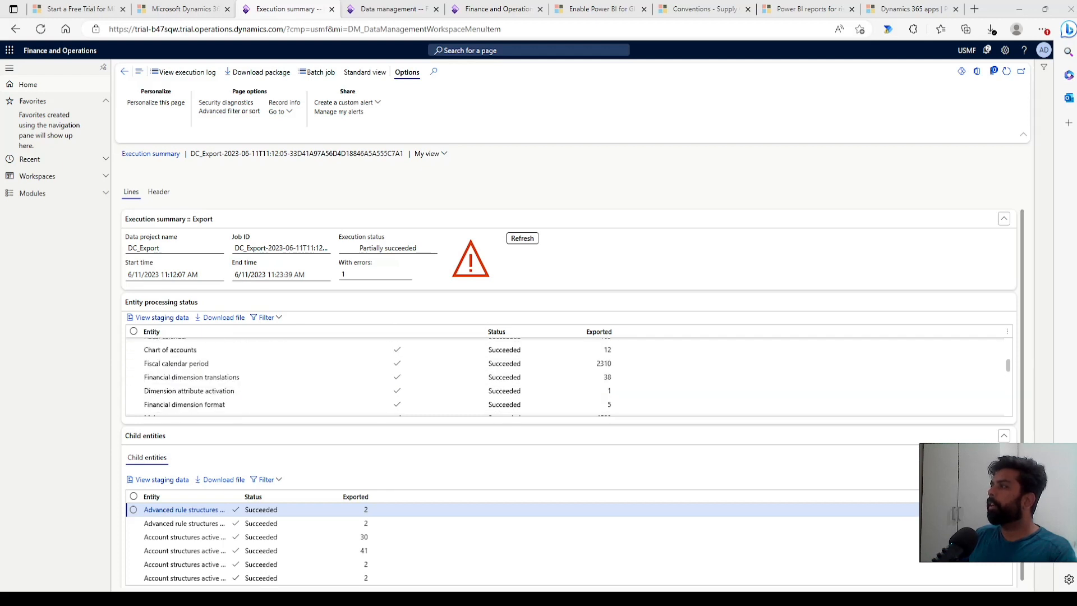
pyautogui.scroll(1, 393, 367)
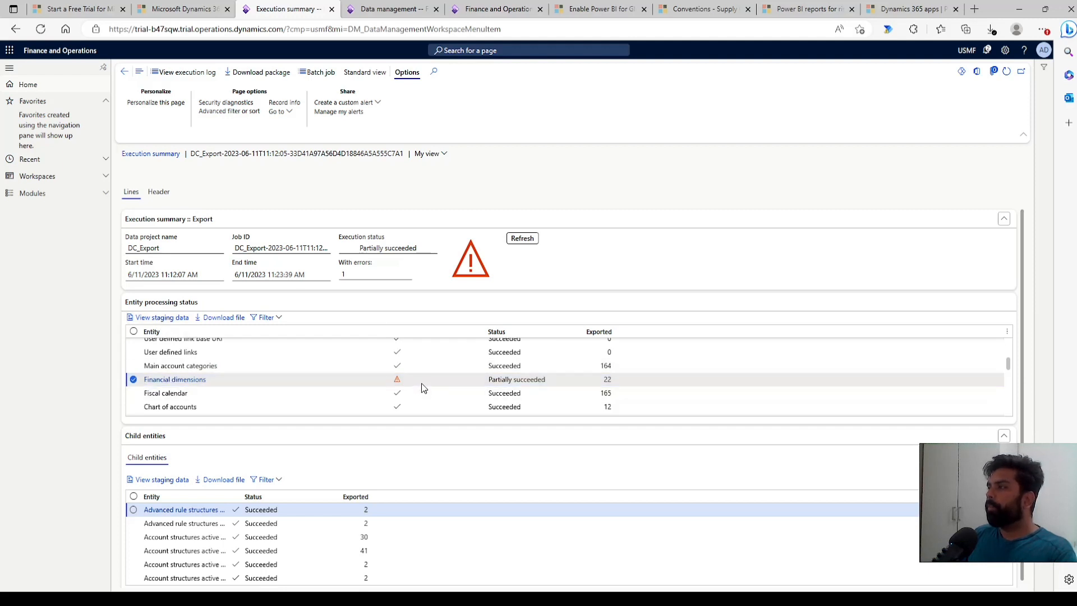
pyautogui.scroll(-5, 422, 388)
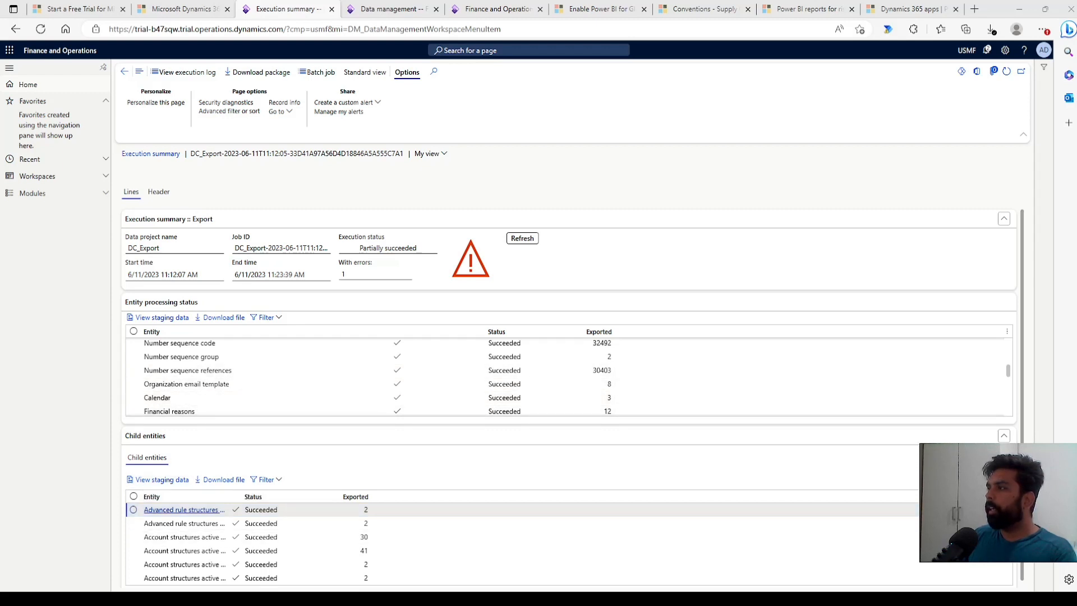
pyautogui.scroll(-1, 185, 522)
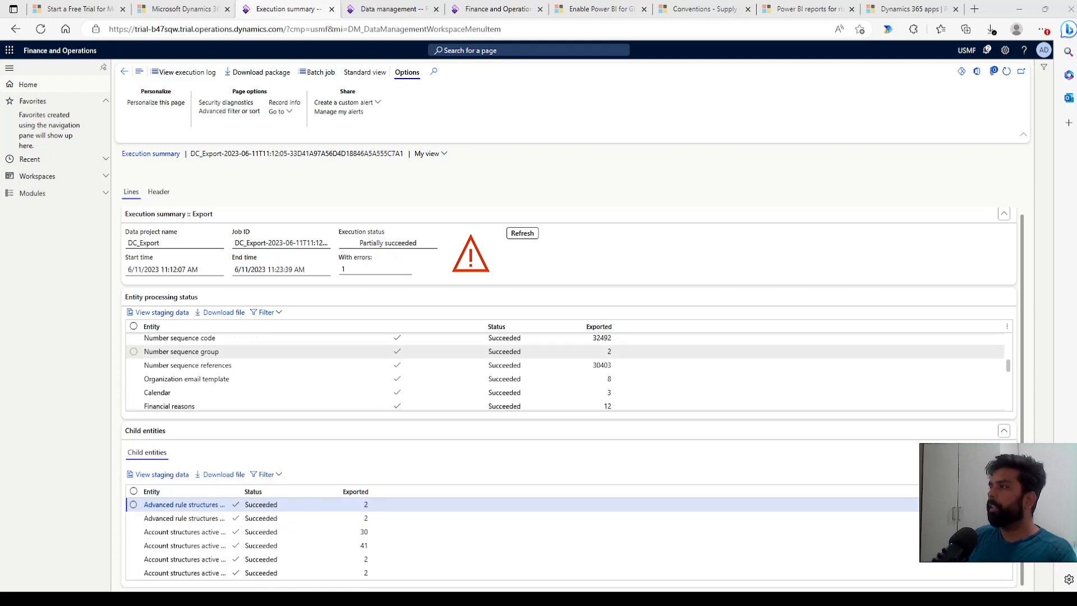
pyautogui.scroll(4, 336, 356)
pyautogui.scroll(10, 337, 356)
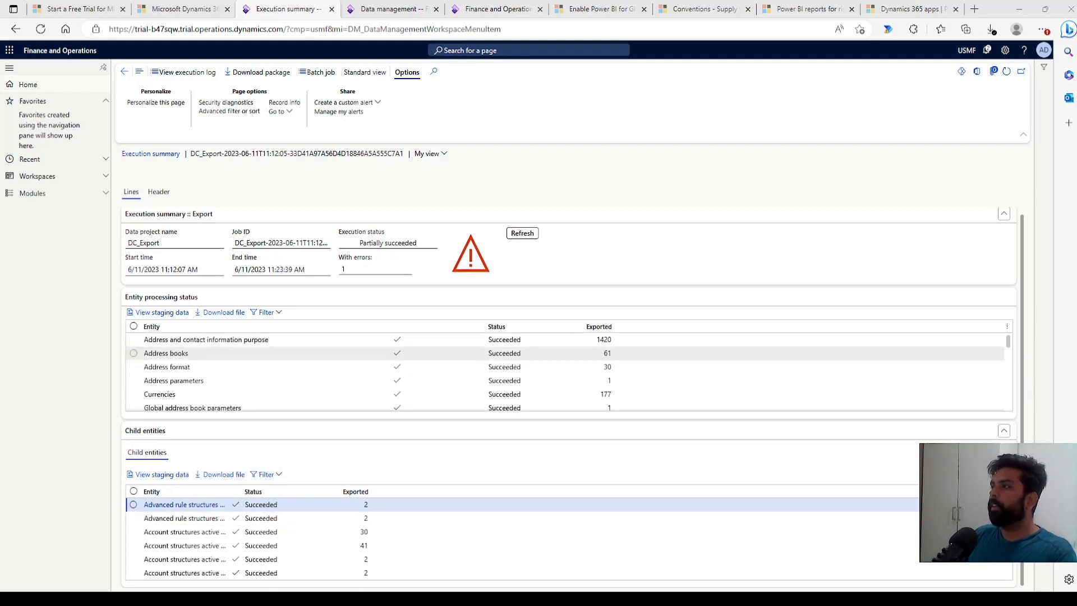
pyautogui.moveTo(267, 353)
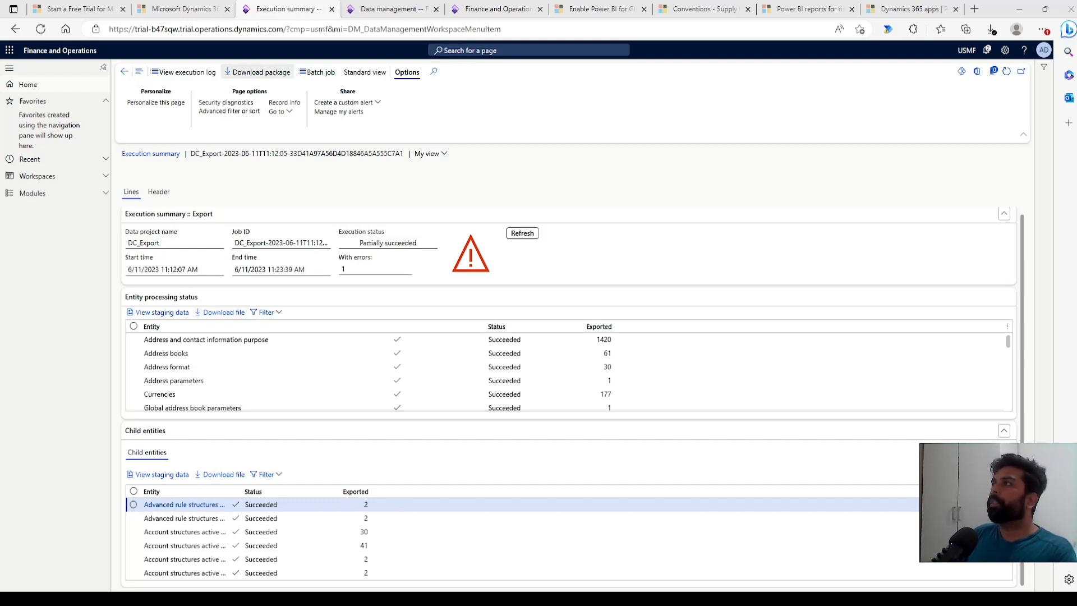
# Step: Download the data package of the DC_Export execution
pyautogui.click(241, 72)
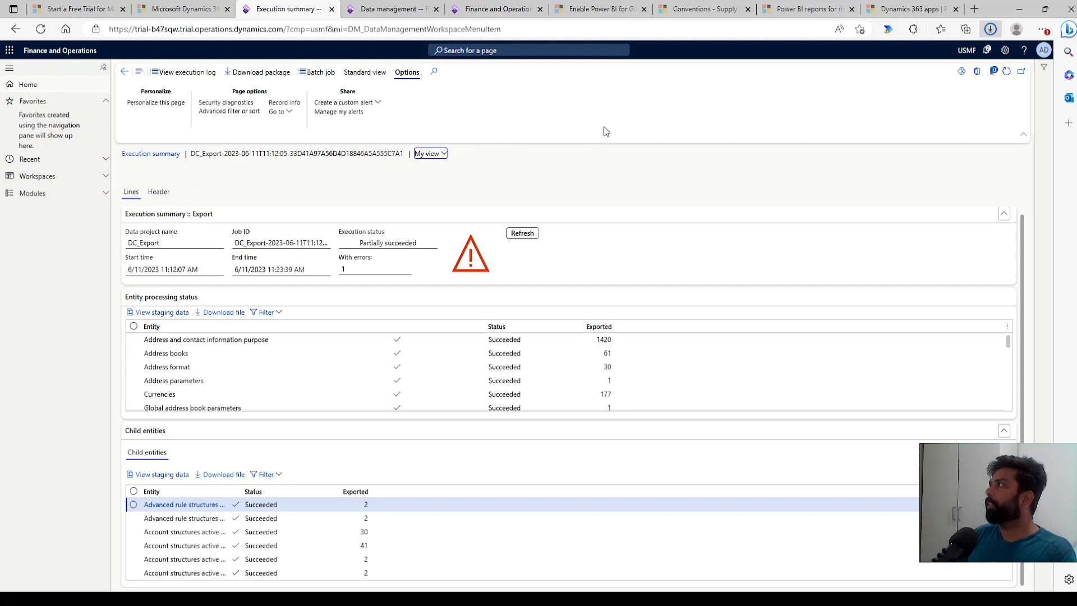
pyautogui.click(573, 163)
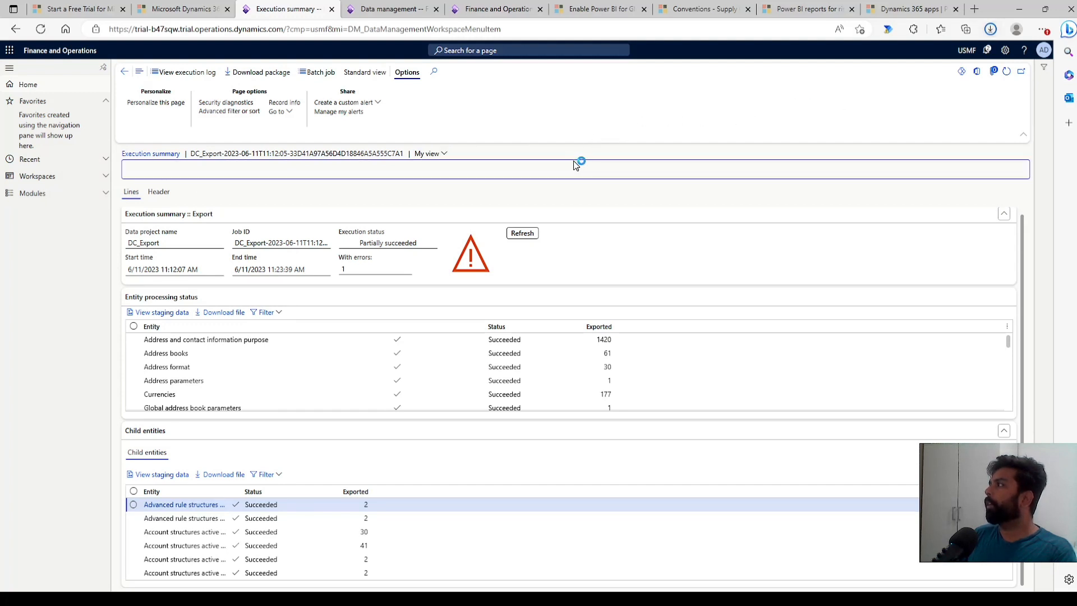
pyautogui.hotkey('alt', 'Tab')
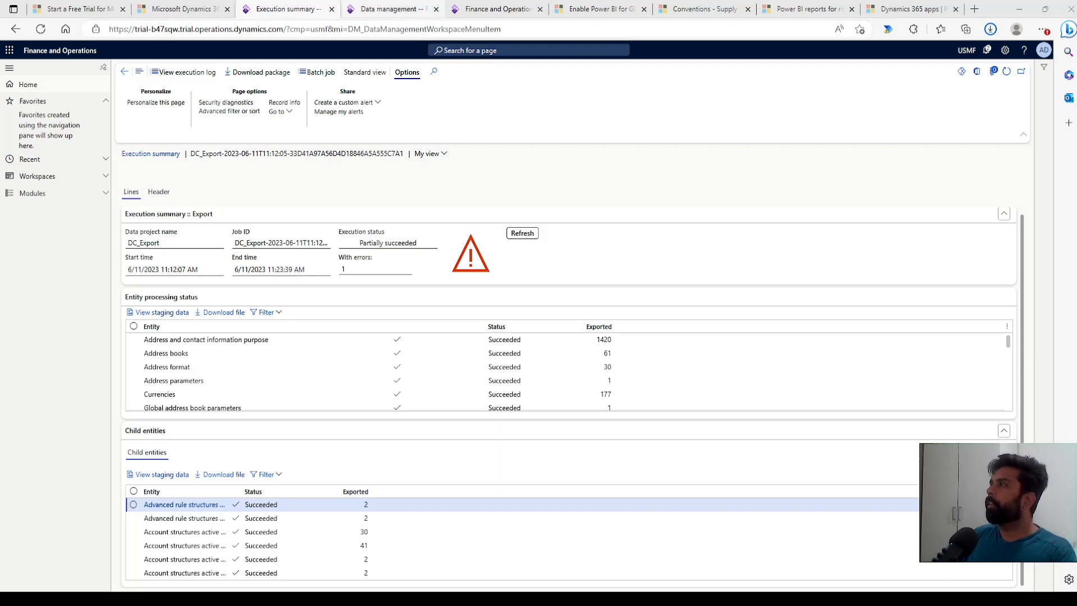
# Step: Create and save an import project in legal entity DC01 with group name and description DC_Import
pyautogui.click(392, 9)
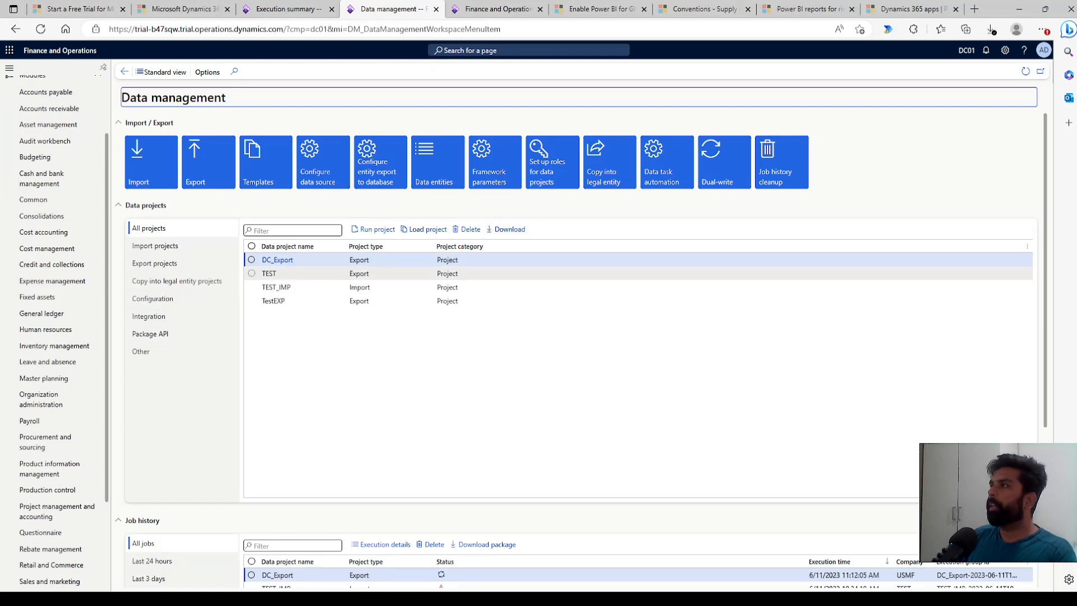
pyautogui.click(149, 167)
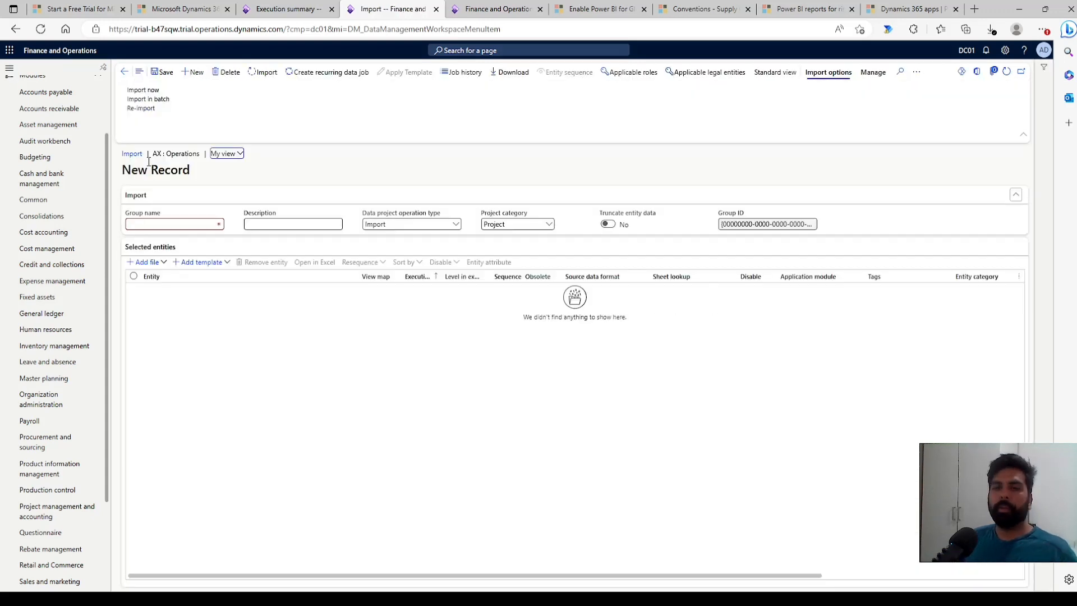
pyautogui.click(183, 225)
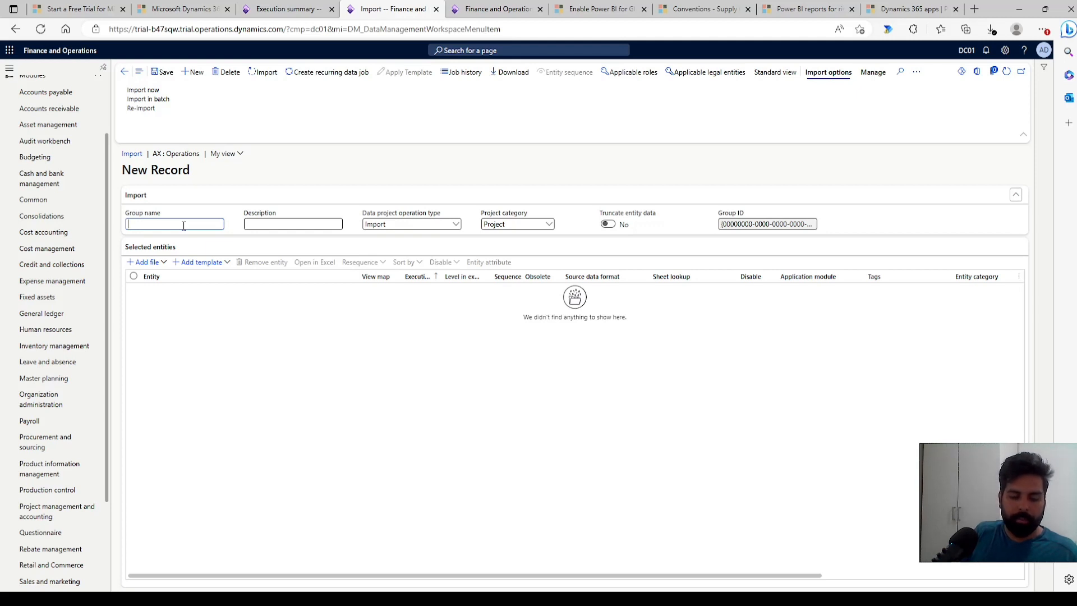
pyautogui.write('DC_Imp')
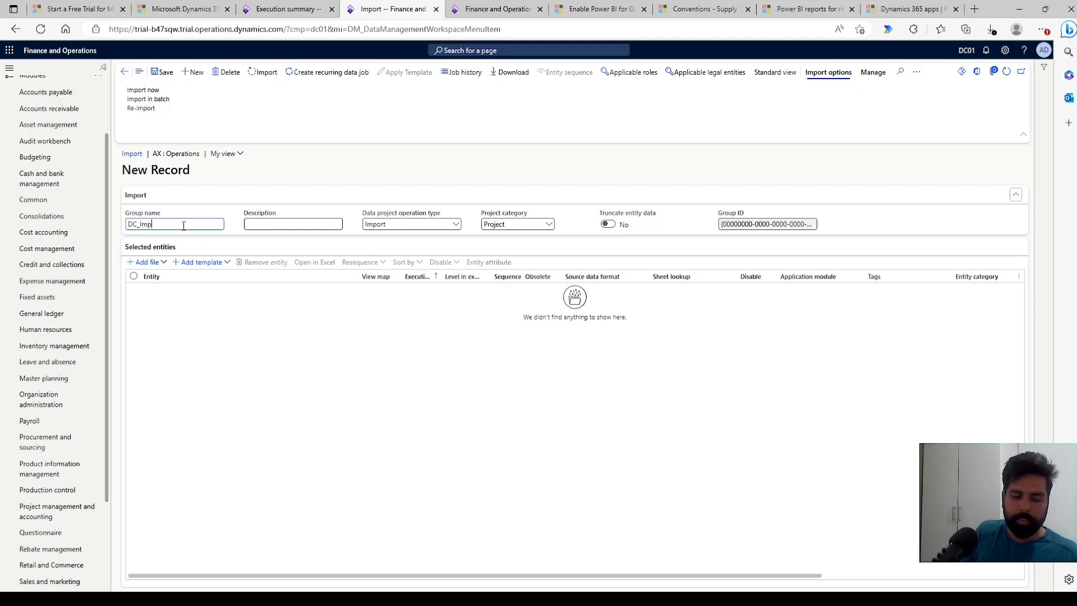
pyautogui.write('ort')
pyautogui.moveTo(183, 225); pyautogui.dragTo(137, 233)
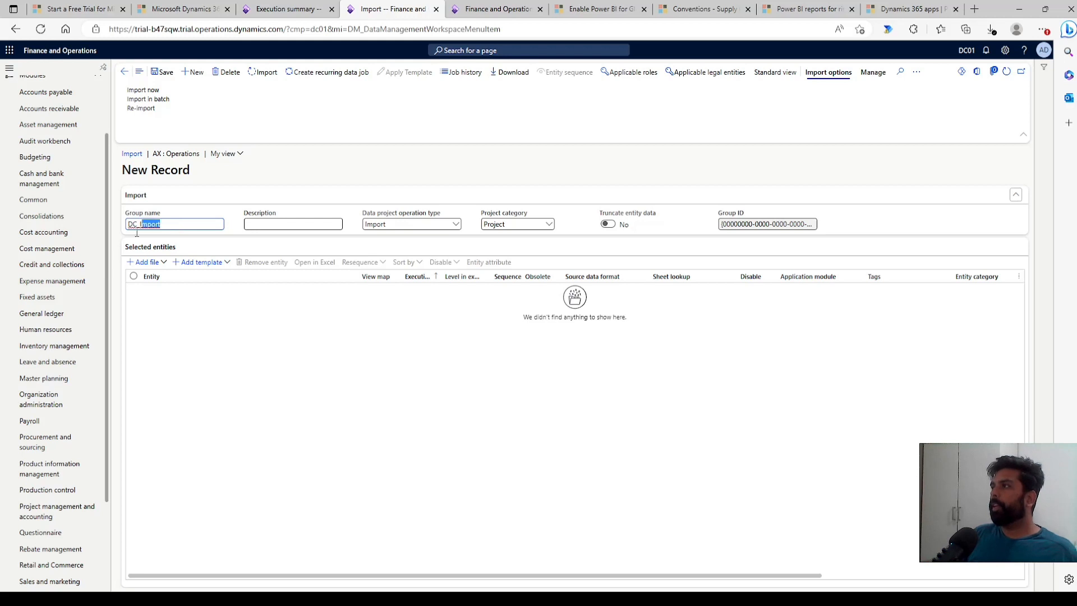
pyautogui.click(285, 221)
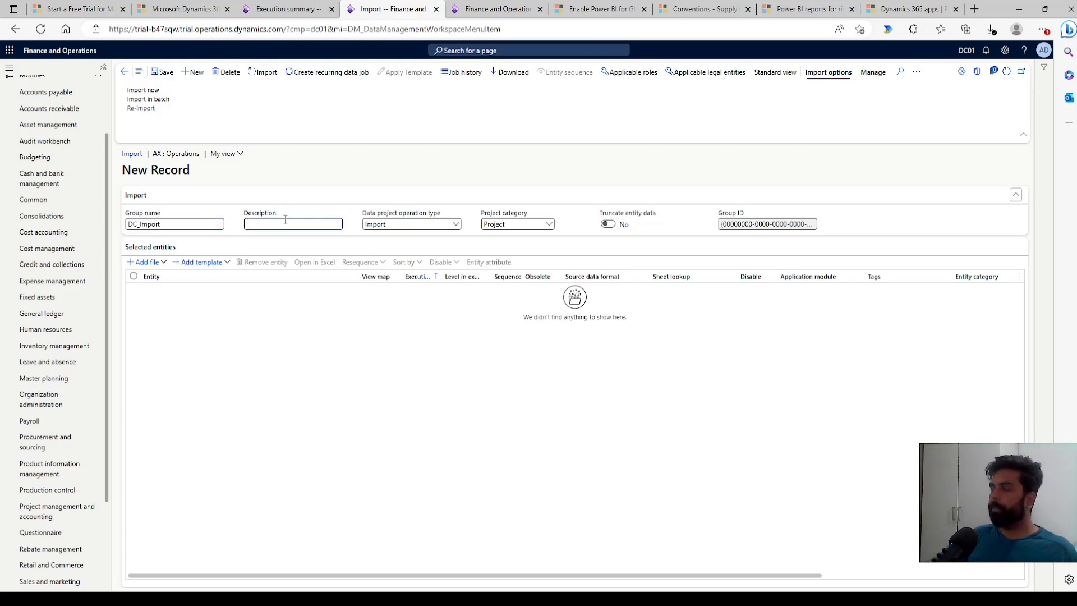
pyautogui.write('DC_Import')
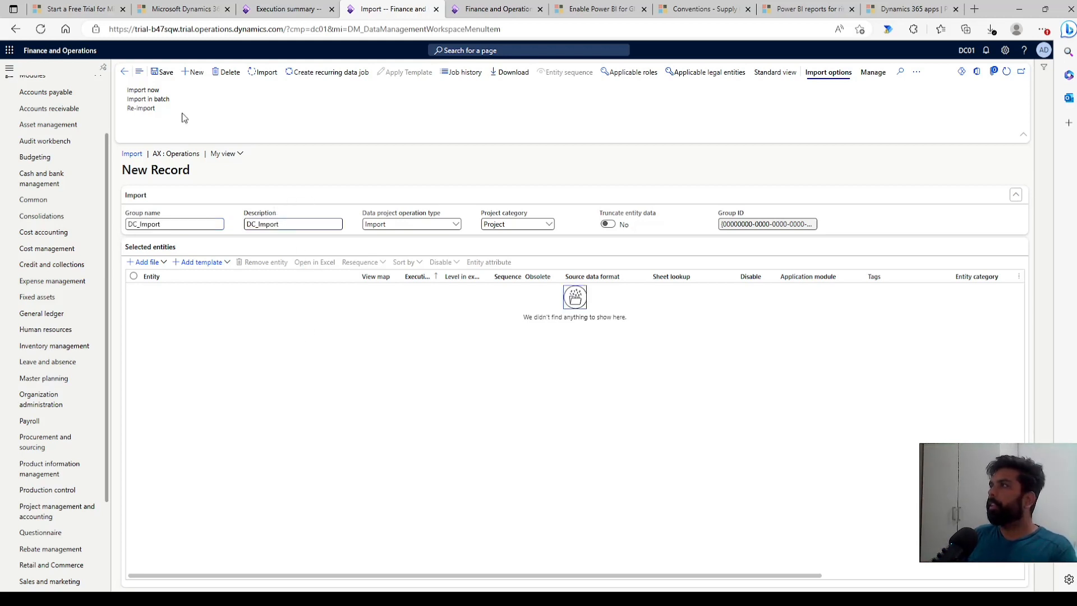
pyautogui.click(153, 74)
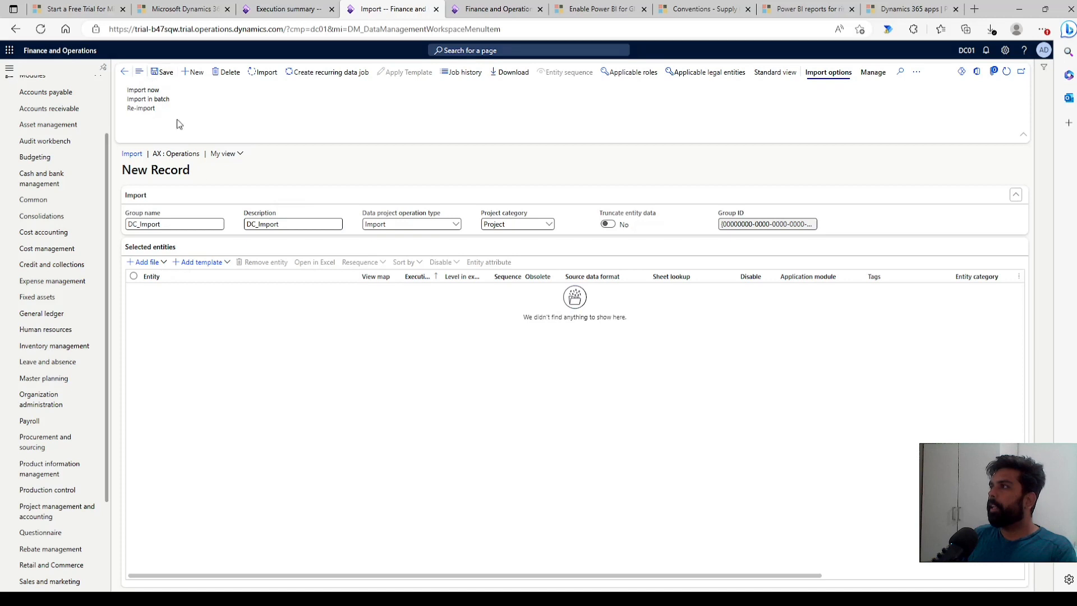
# Step: Add the exported data package to the DC_Import project, using Package as the source data format
pyautogui.click(158, 264)
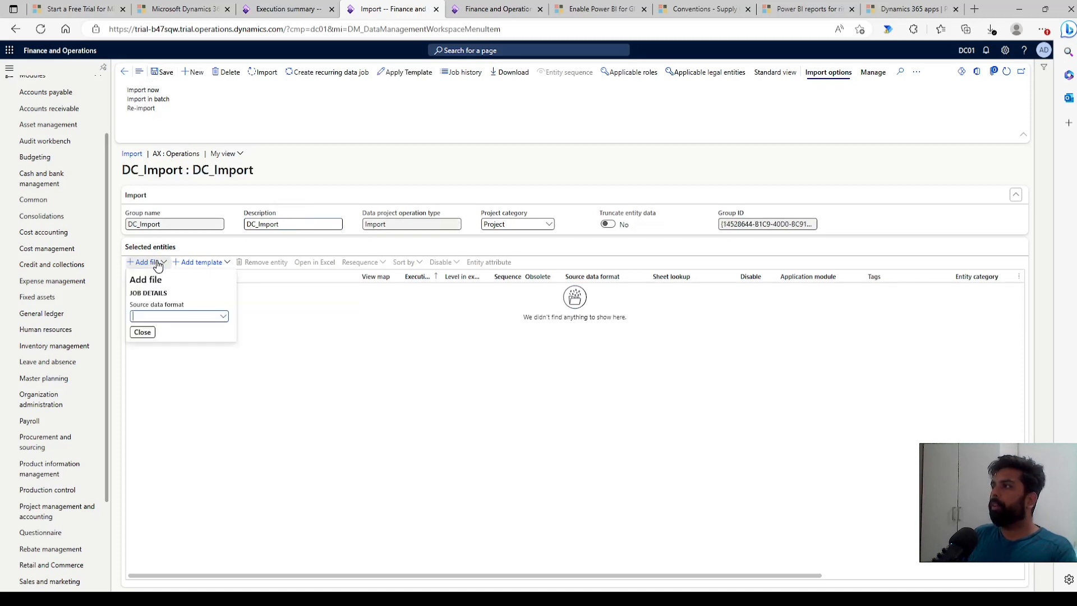
pyautogui.click(224, 316)
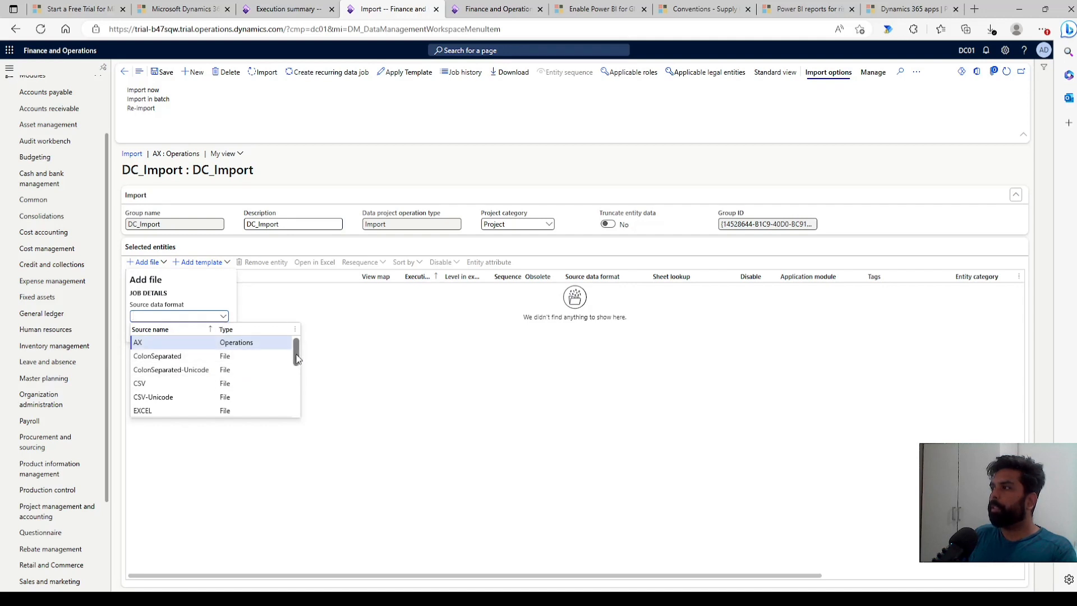
pyautogui.moveTo(296, 358); pyautogui.dragTo(295, 369)
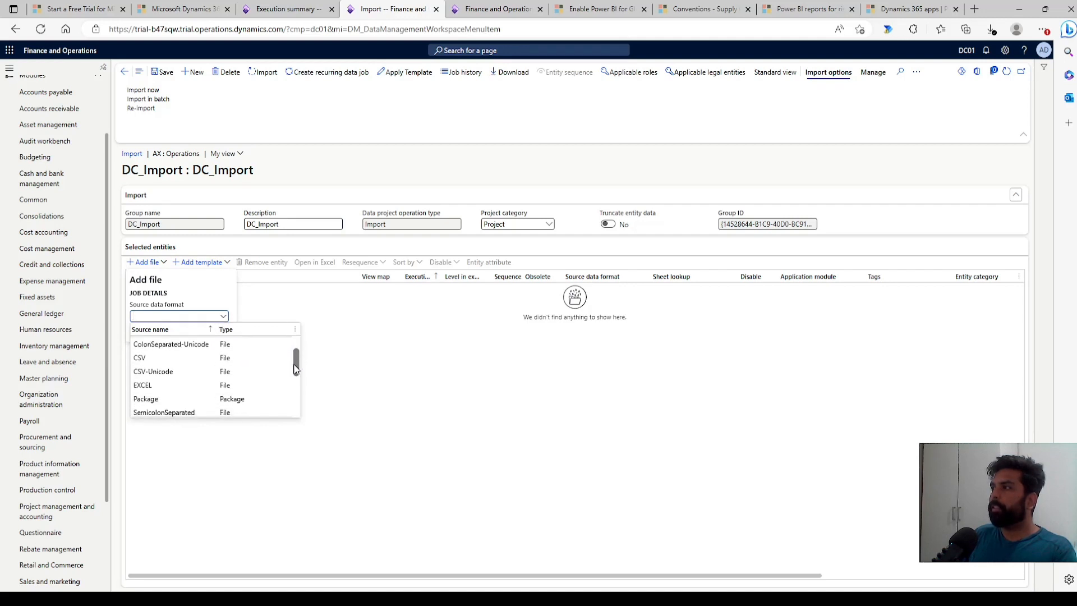
pyautogui.click(234, 399)
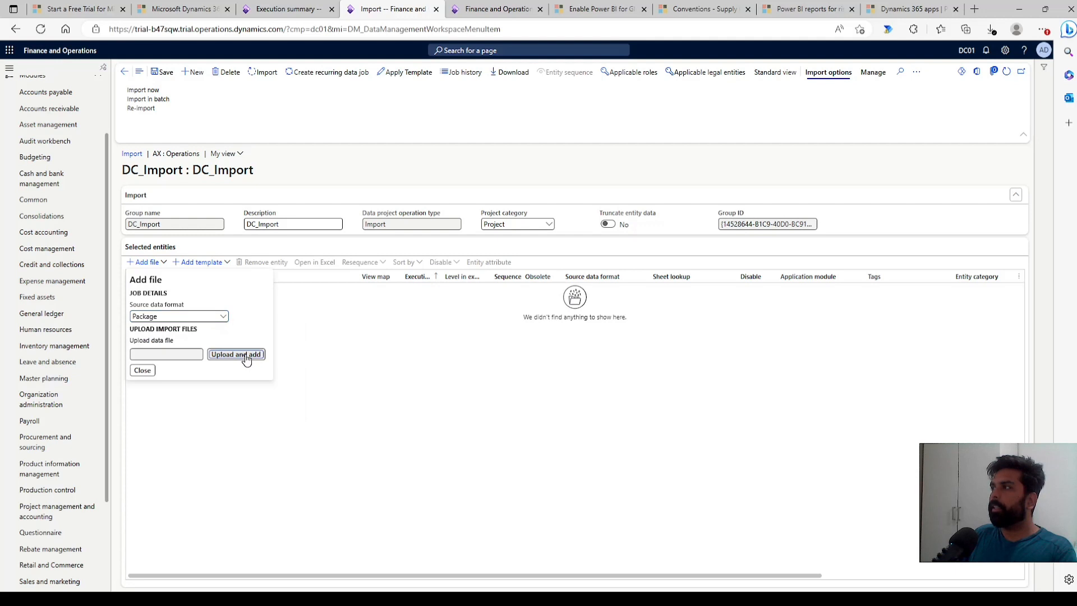
pyautogui.click(245, 355)
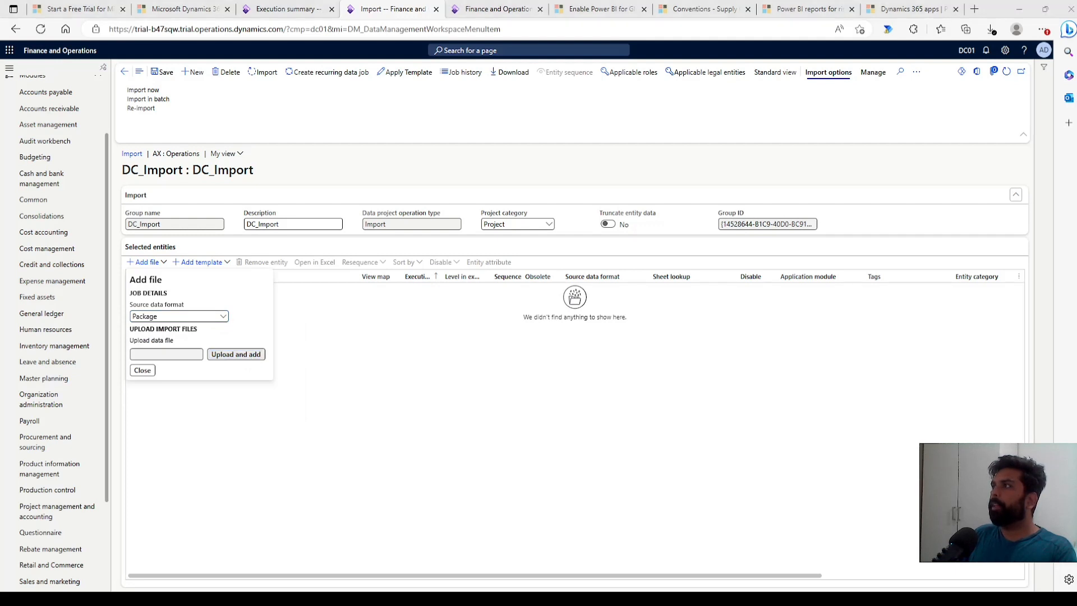
pyautogui.doubleClick(266, 291)
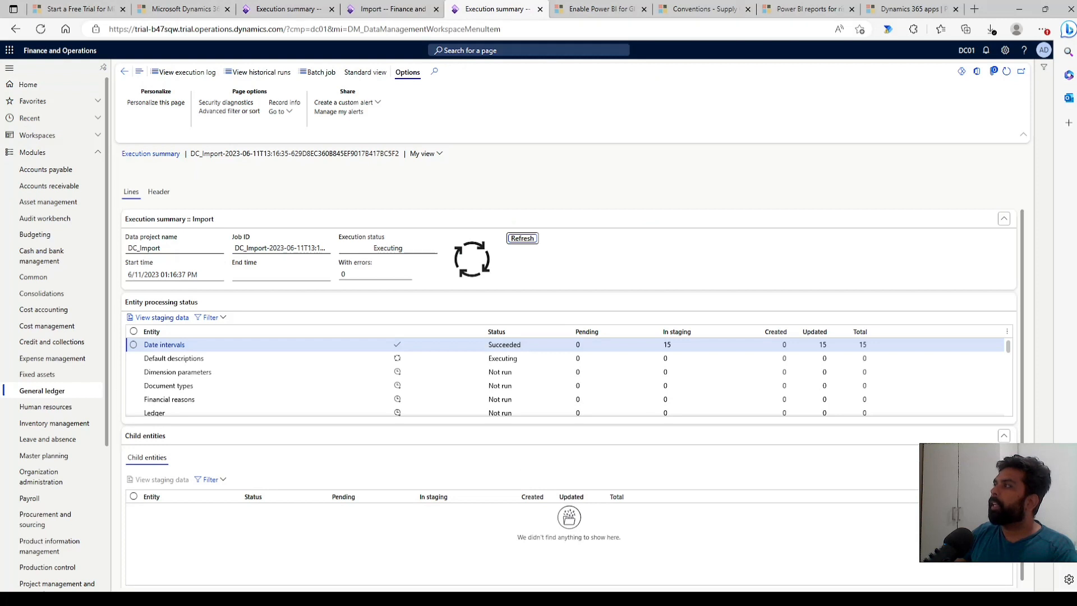
# Step: Refresh the DC_Import execution summary and examine the processing status and record counts of its entities
pyautogui.click(515, 241)
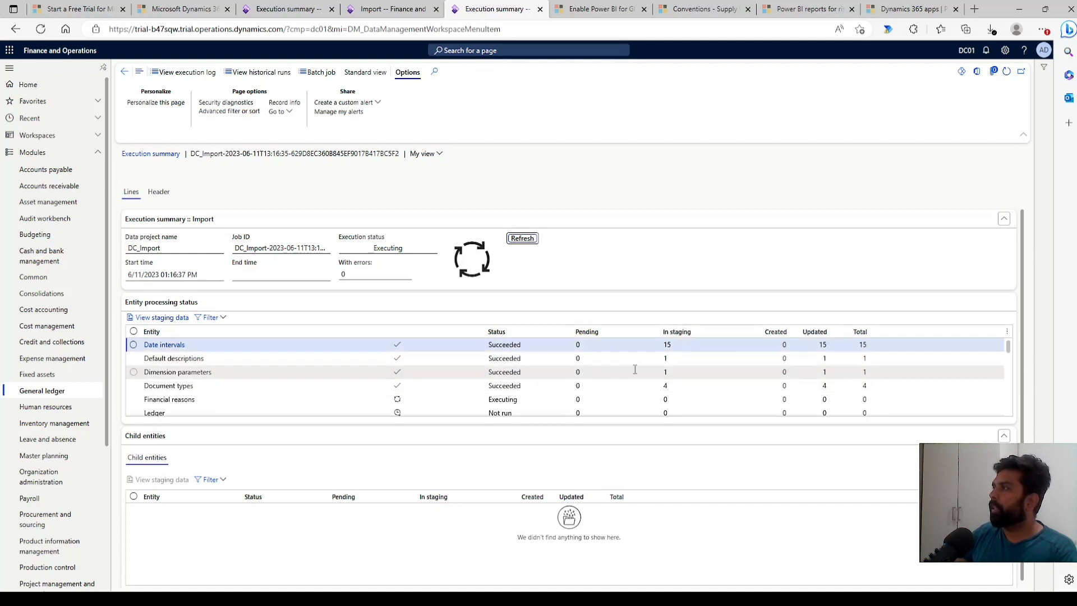
pyautogui.click(808, 345)
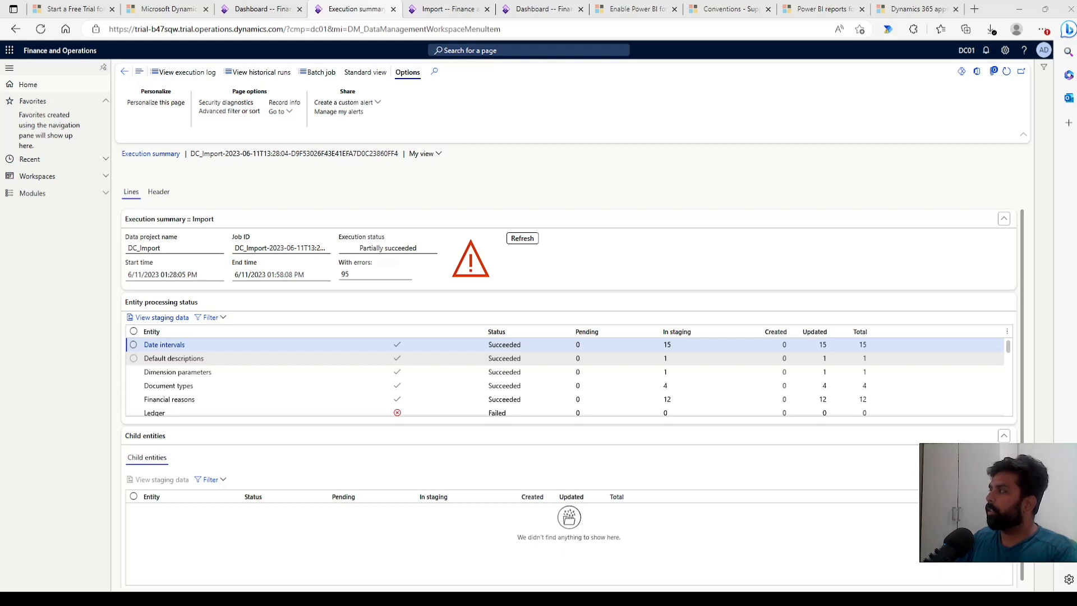
pyautogui.scroll(-10, 561, 379)
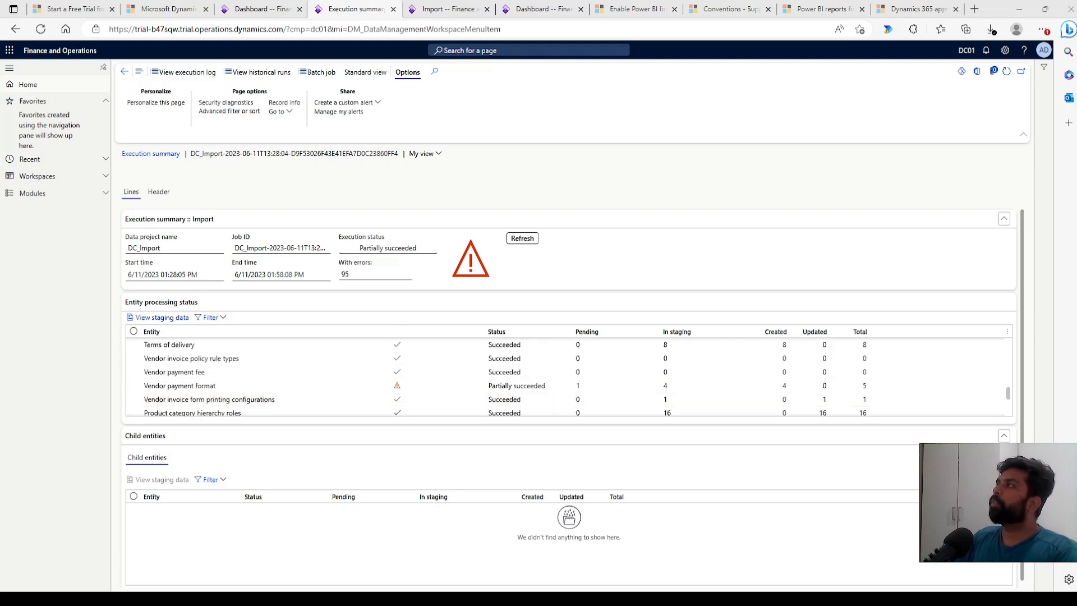
# Step: Check the imported terms of payment and payment schedules under Accounts payable in the DC01 legal entity
pyautogui.click(542, 9)
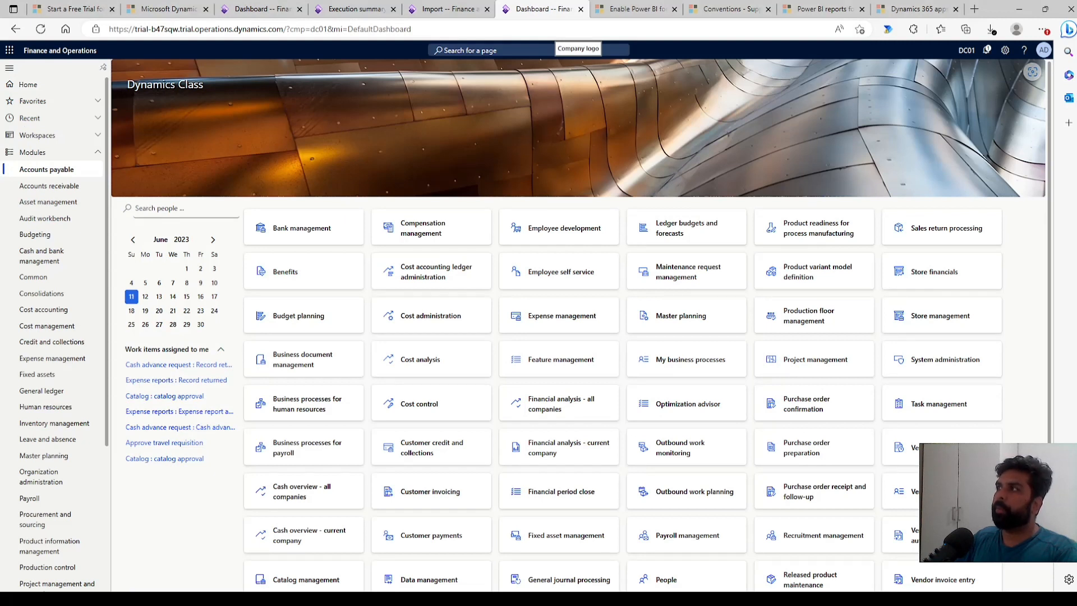
pyautogui.click(51, 170)
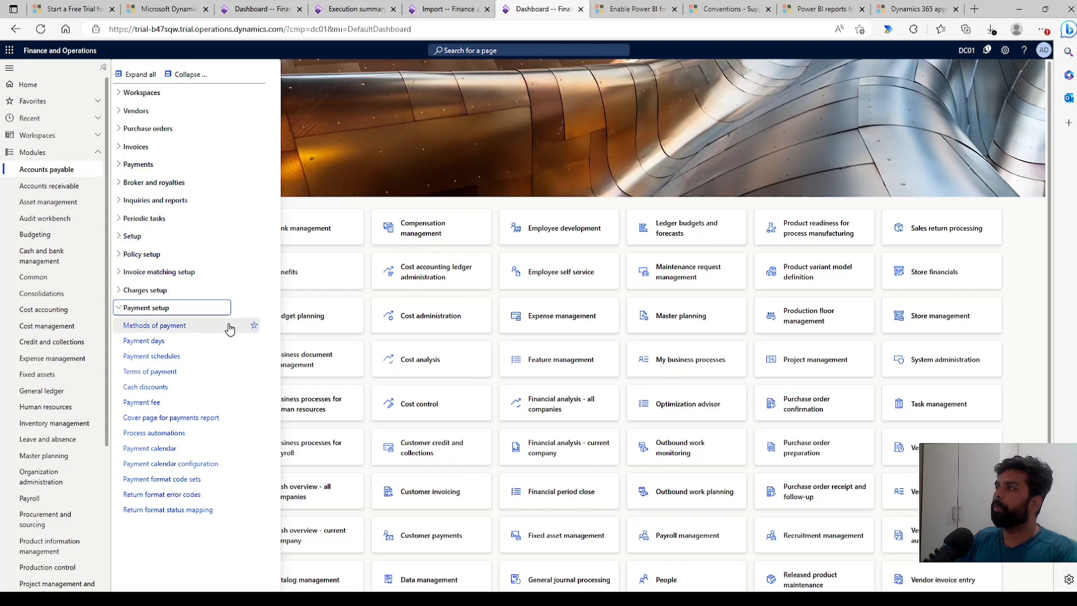
pyautogui.click(175, 372)
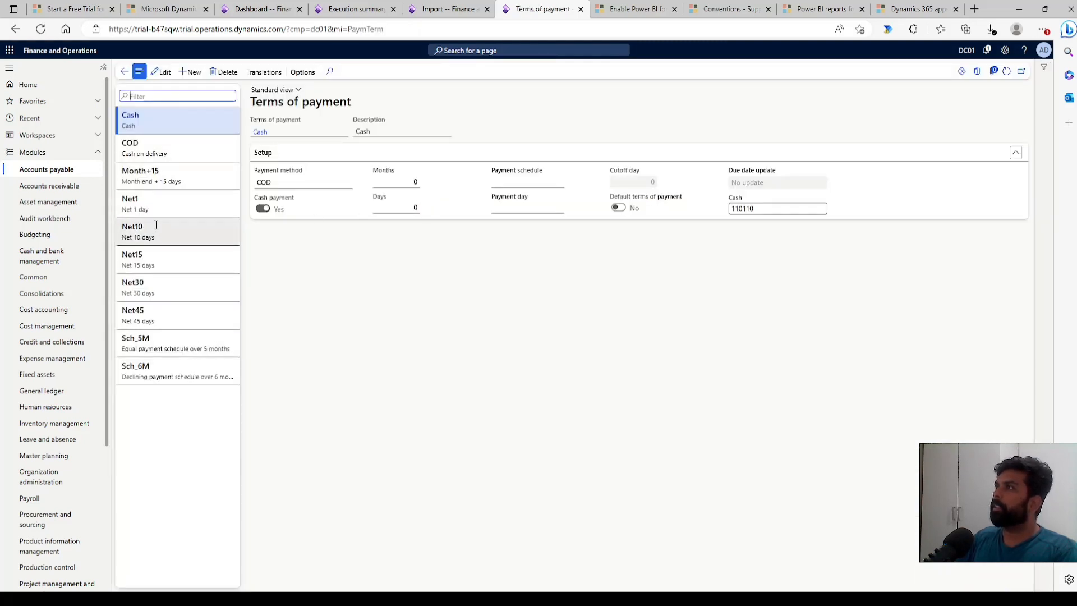
pyautogui.click(73, 170)
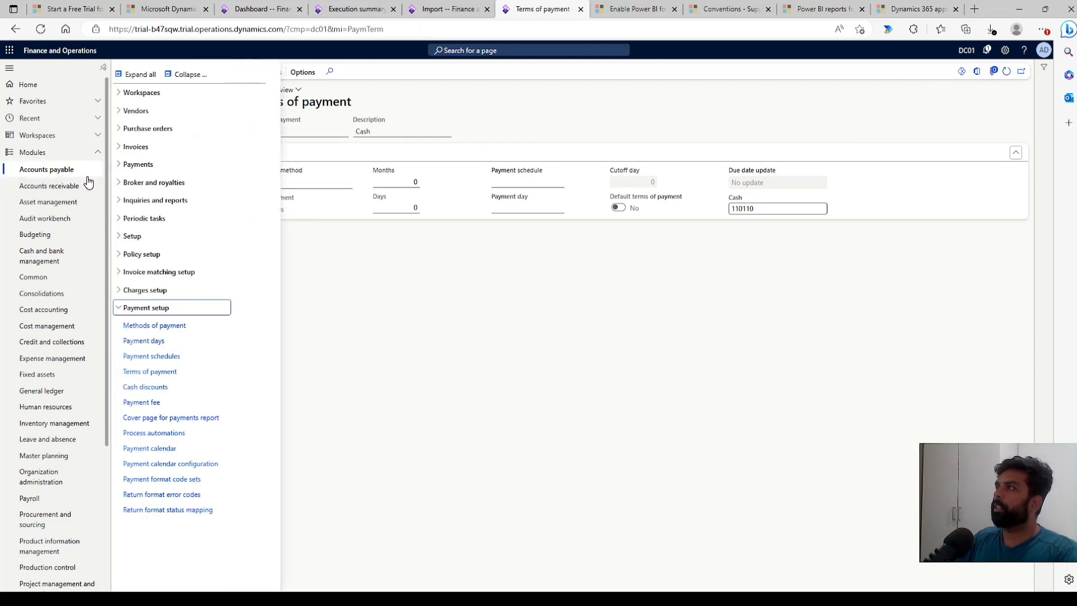
pyautogui.click(196, 361)
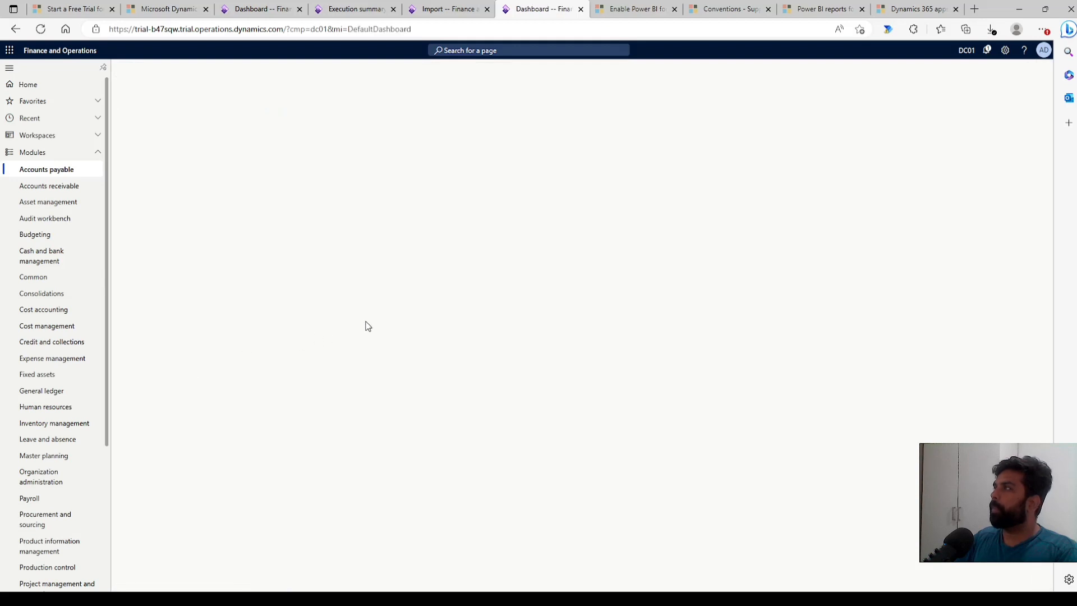
# Step: Check the imported vendor groups under Accounts payable
pyautogui.click(58, 170)
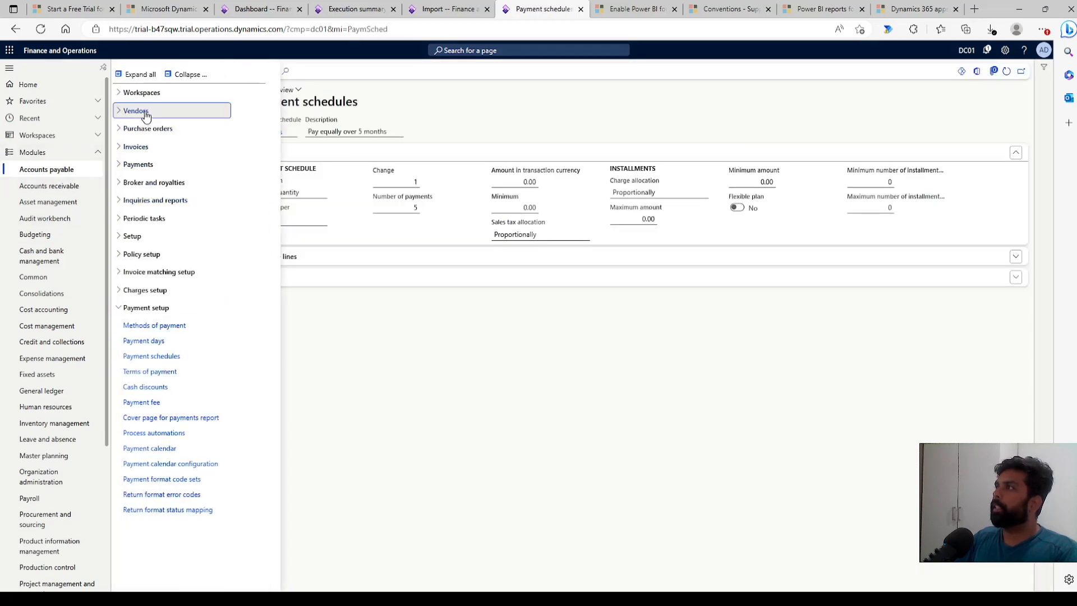
pyautogui.click(146, 112)
pyautogui.click(144, 189)
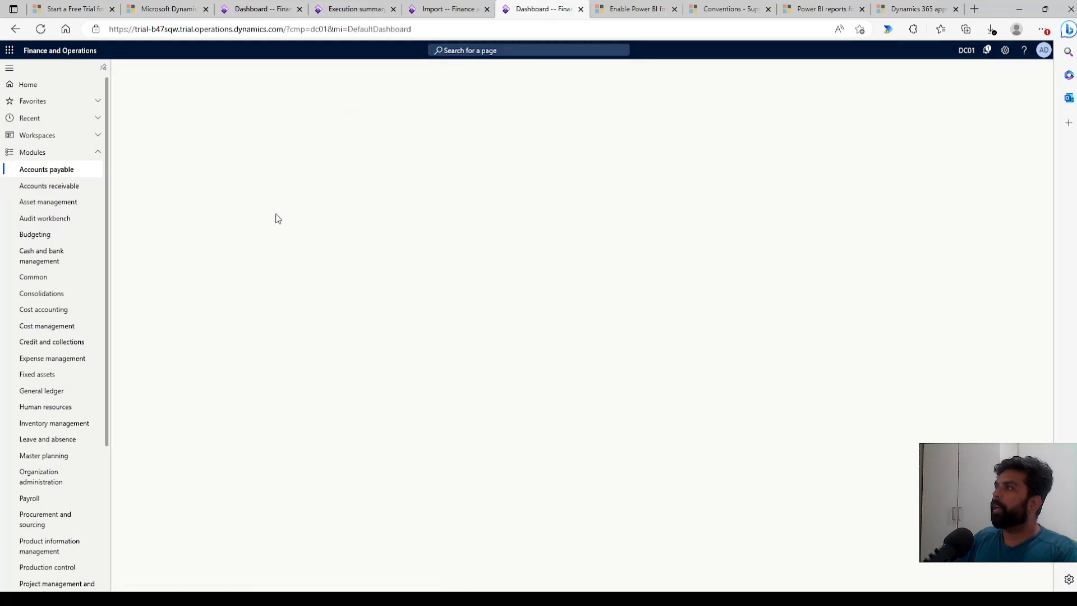
# Step: Check the imported sales tax groups under indirect taxes in the Tax module
pyautogui.scroll(-3, 66, 359)
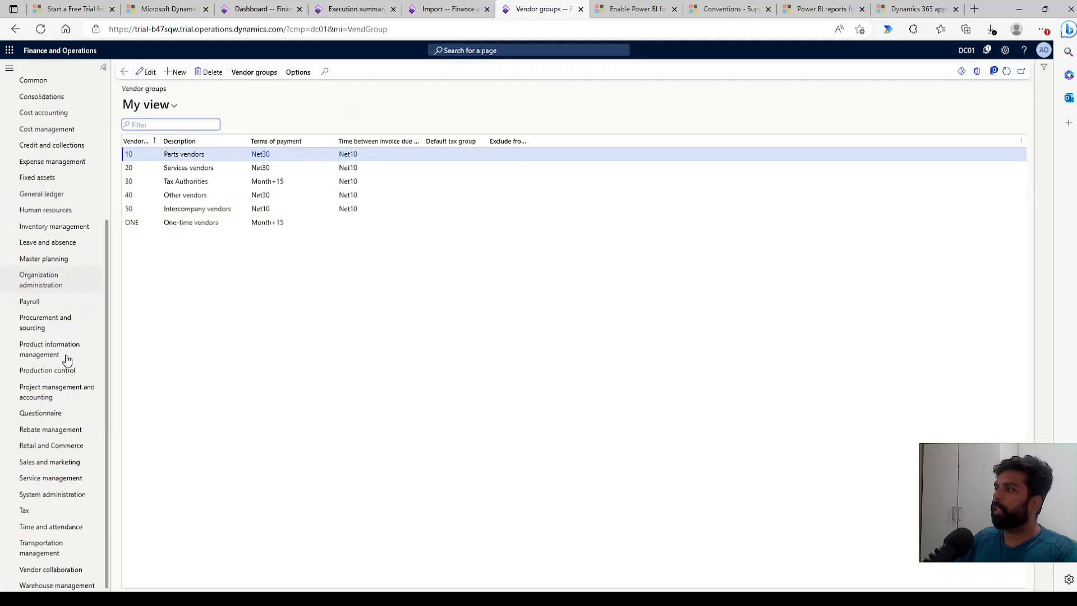
pyautogui.click(45, 509)
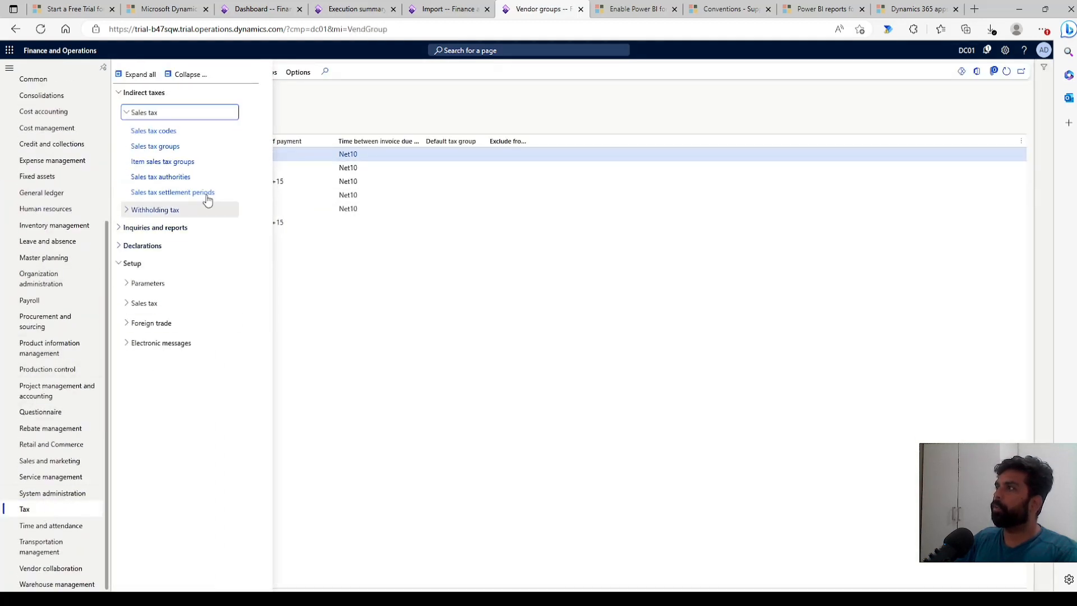
pyautogui.click(171, 148)
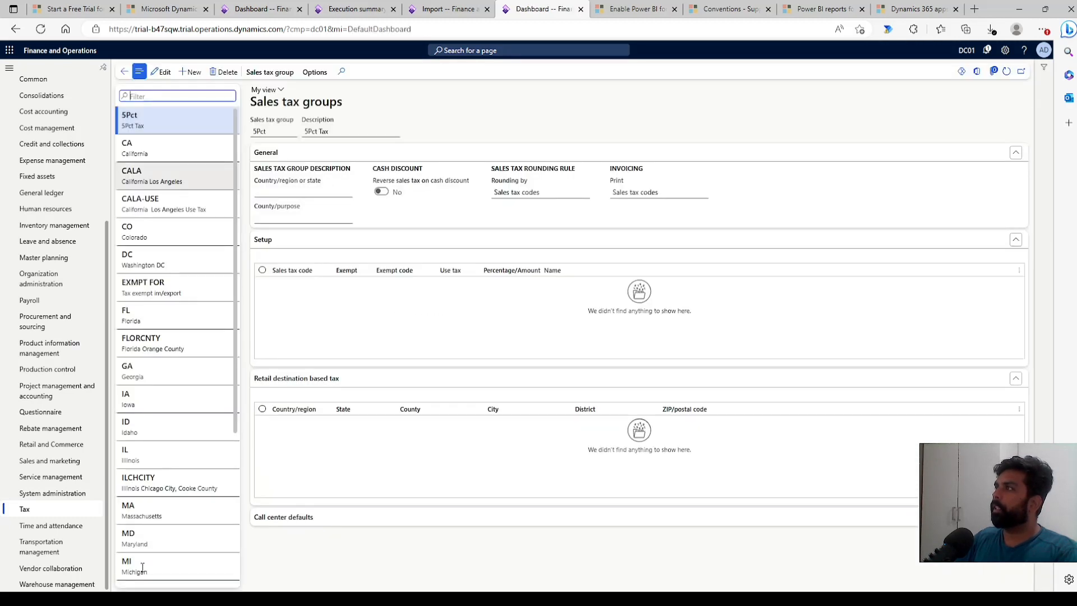
# Step: Check the imported ledger allocation basis records under General ledger allocations
pyautogui.scroll(4, 92, 301)
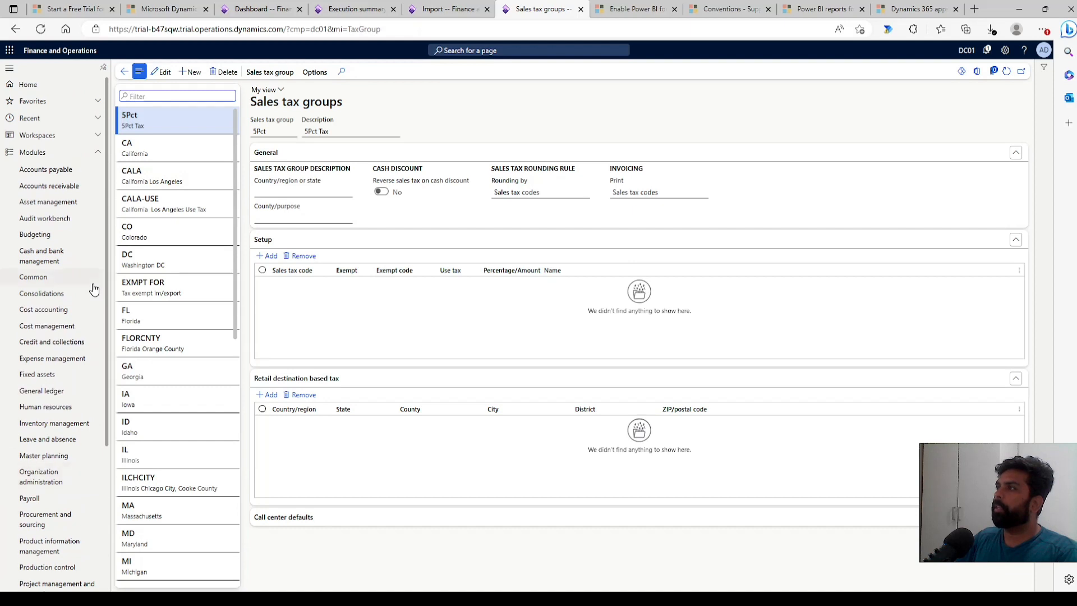
pyautogui.click(56, 392)
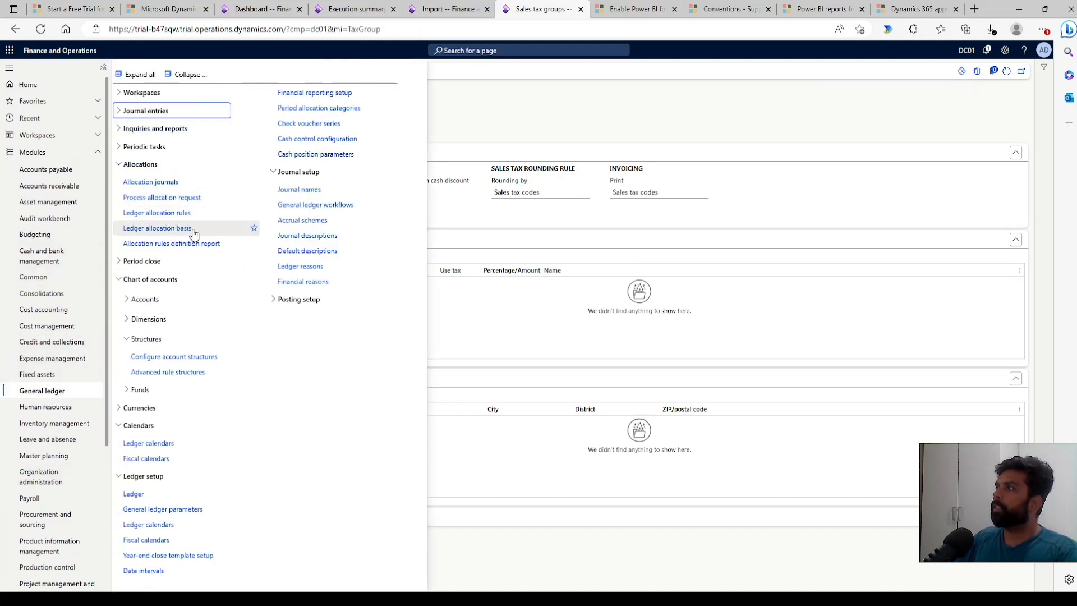
pyautogui.click(153, 230)
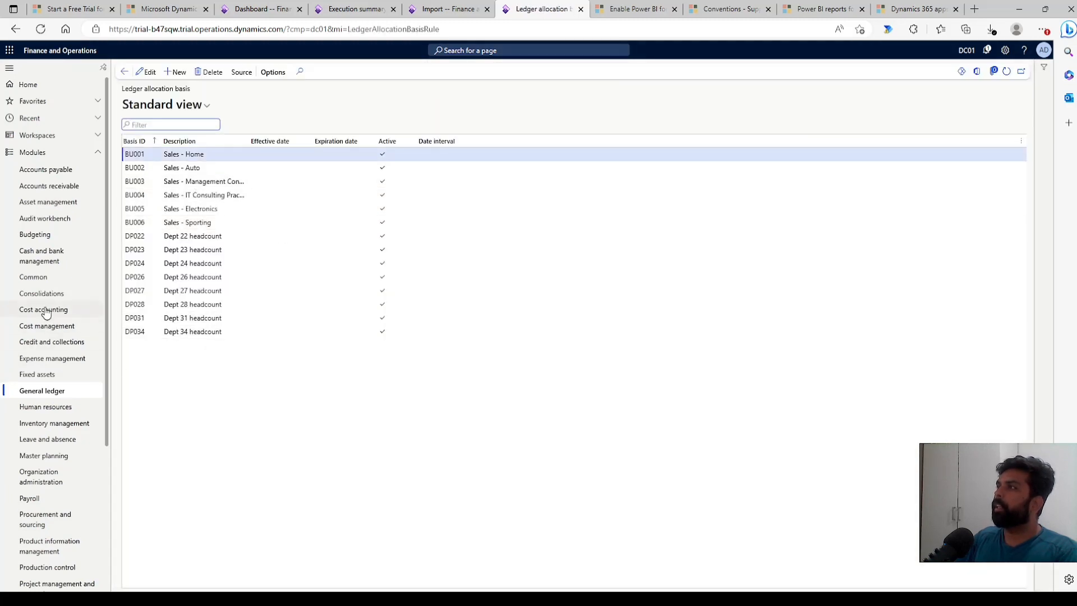
# Step: Return to the Accounts payable module and look through its available vendor and payment setup pages
pyautogui.click(63, 173)
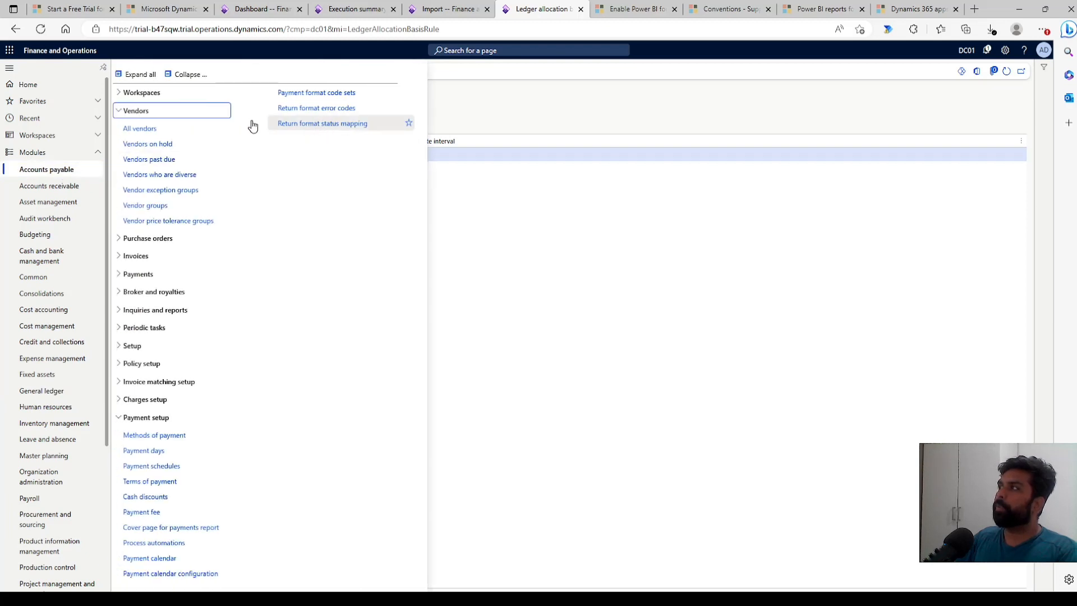